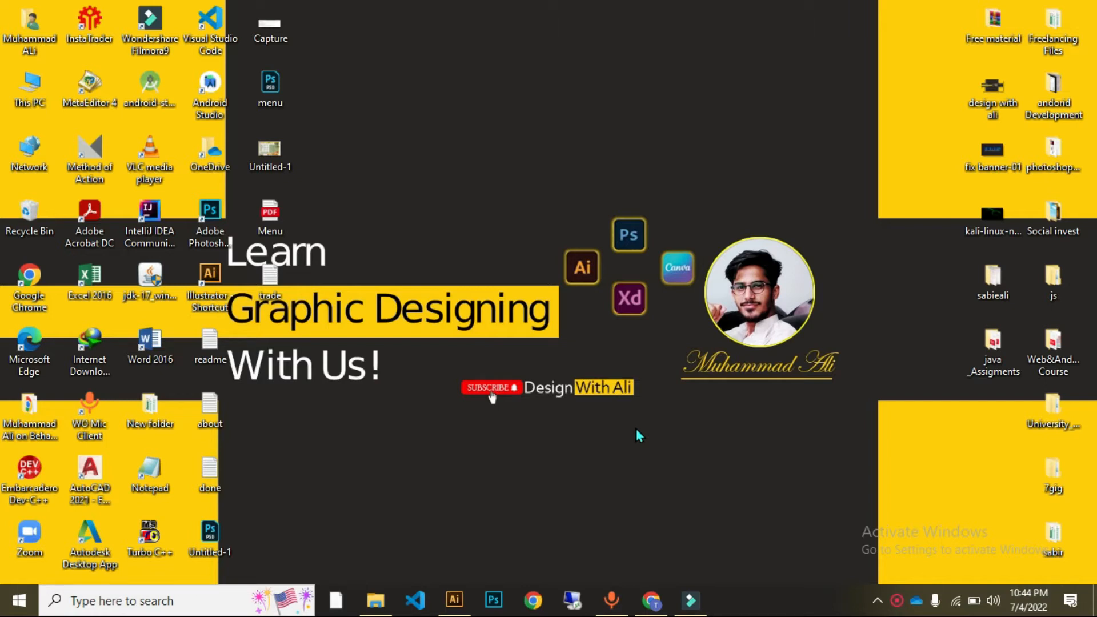
# - View the uploaded videos on the Design with Ali YouTube channel in Chrome
pyautogui.click(651, 599)
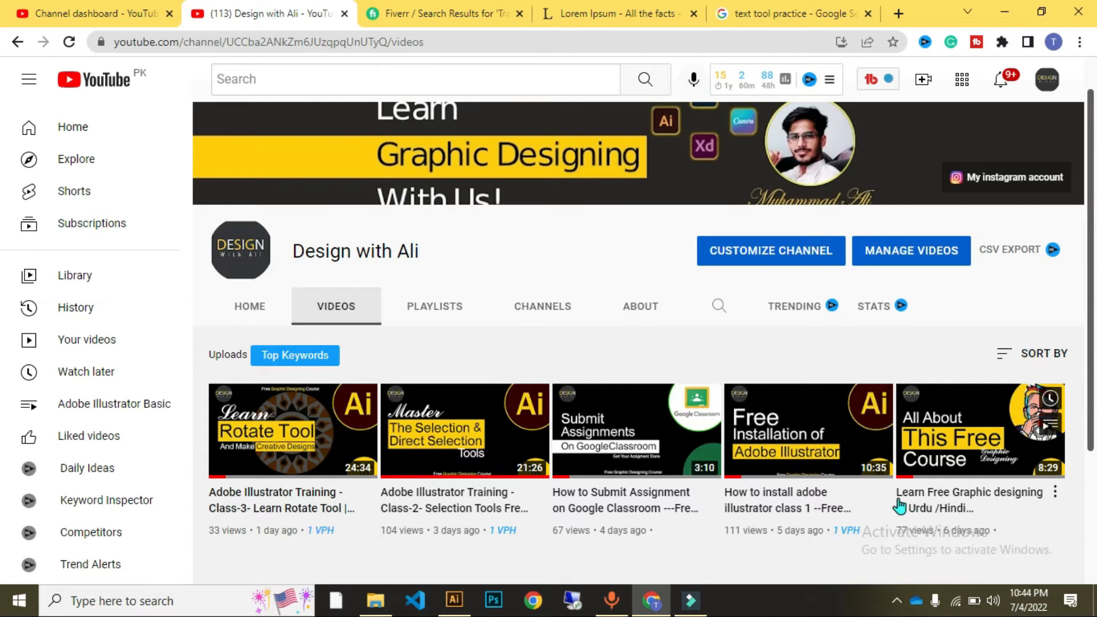
pyautogui.click(1005, 11)
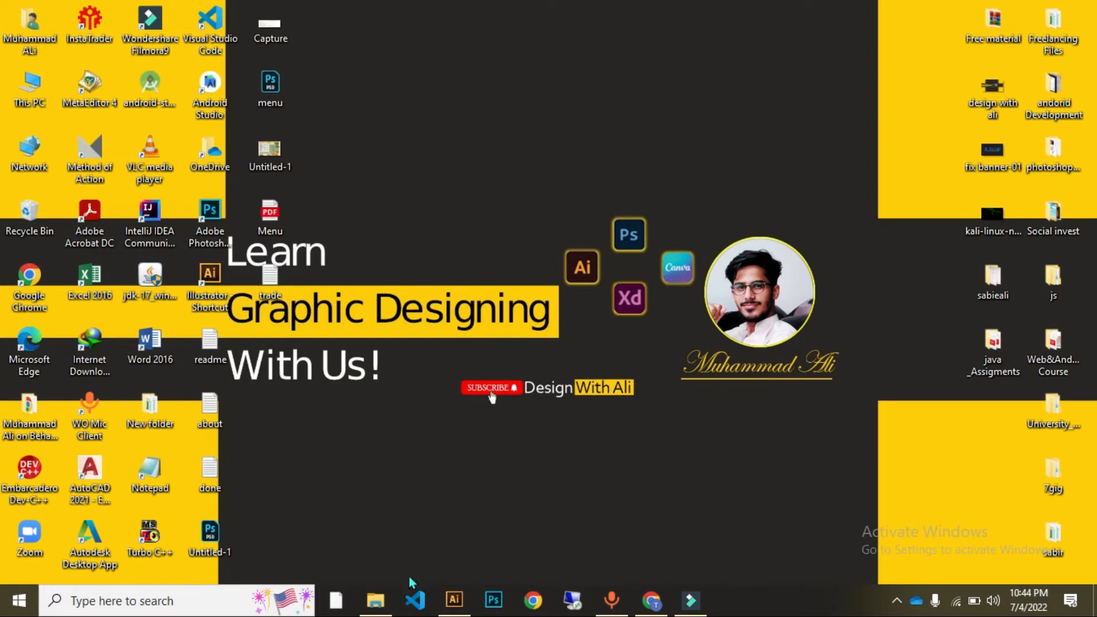
# - Switch to Illustrator and add the text "Design with Ali" in the upper part of the artboard with the Type tool
pyautogui.click(454, 600)
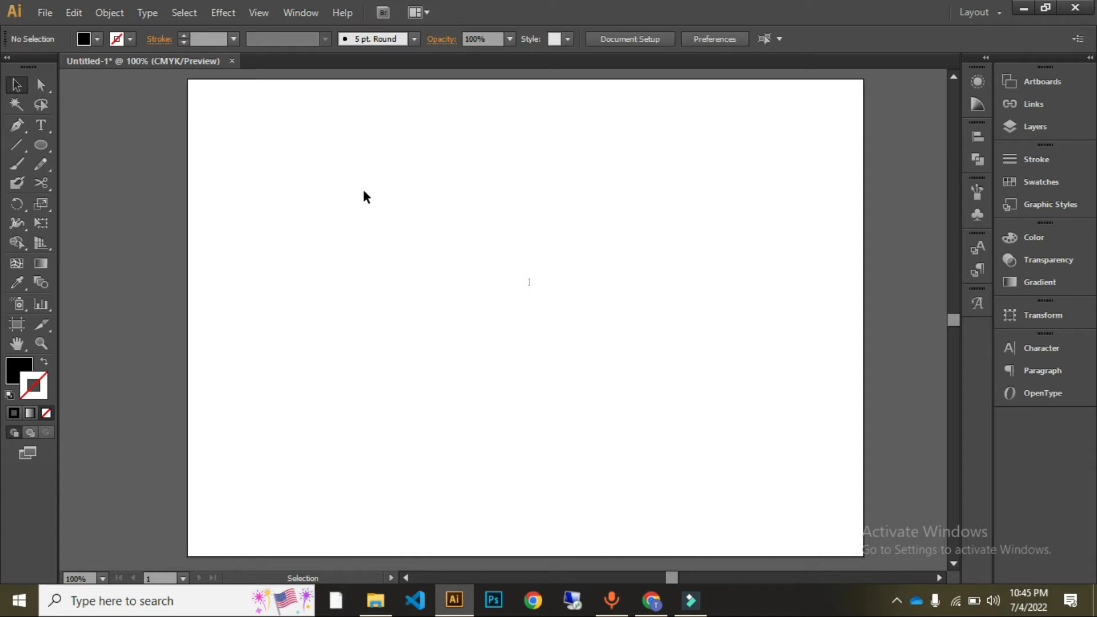
pyautogui.click(41, 129)
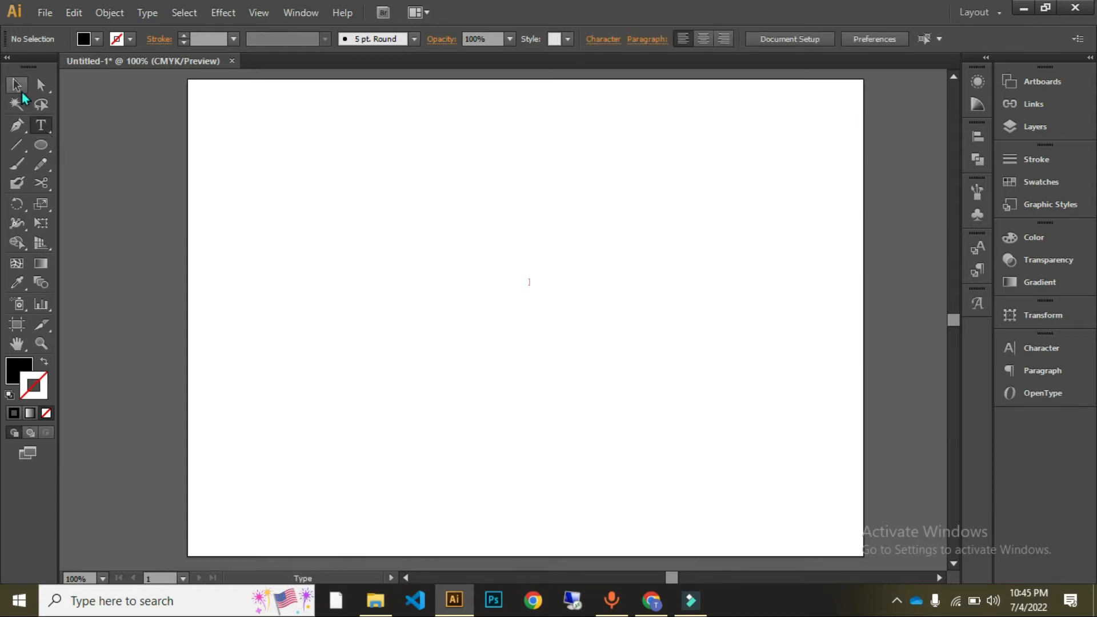
pyautogui.click(17, 86)
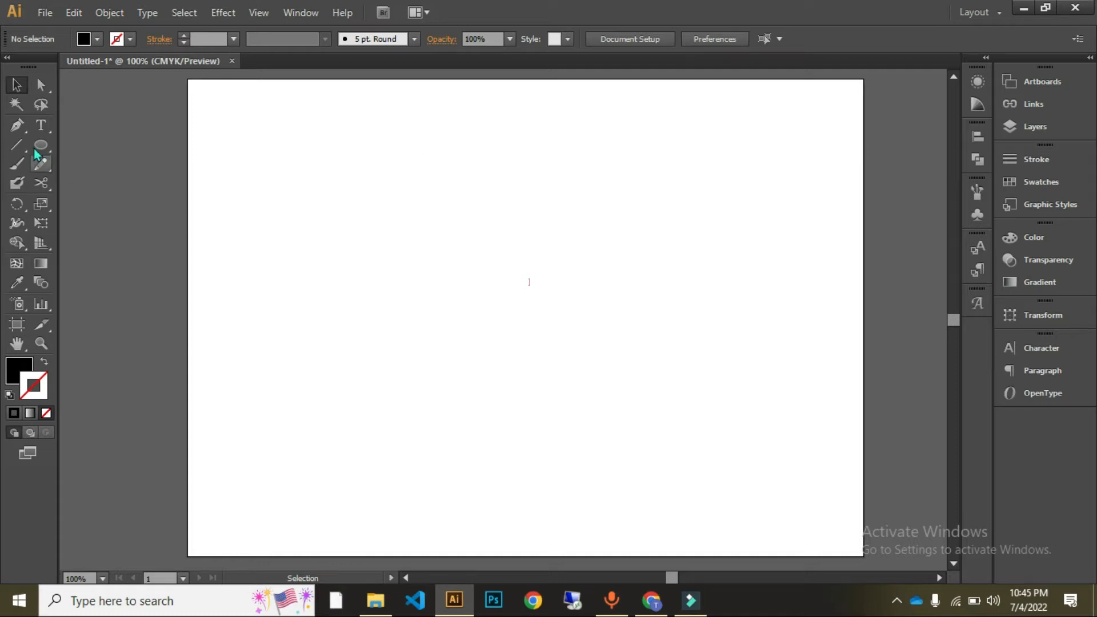
pyautogui.click(45, 126)
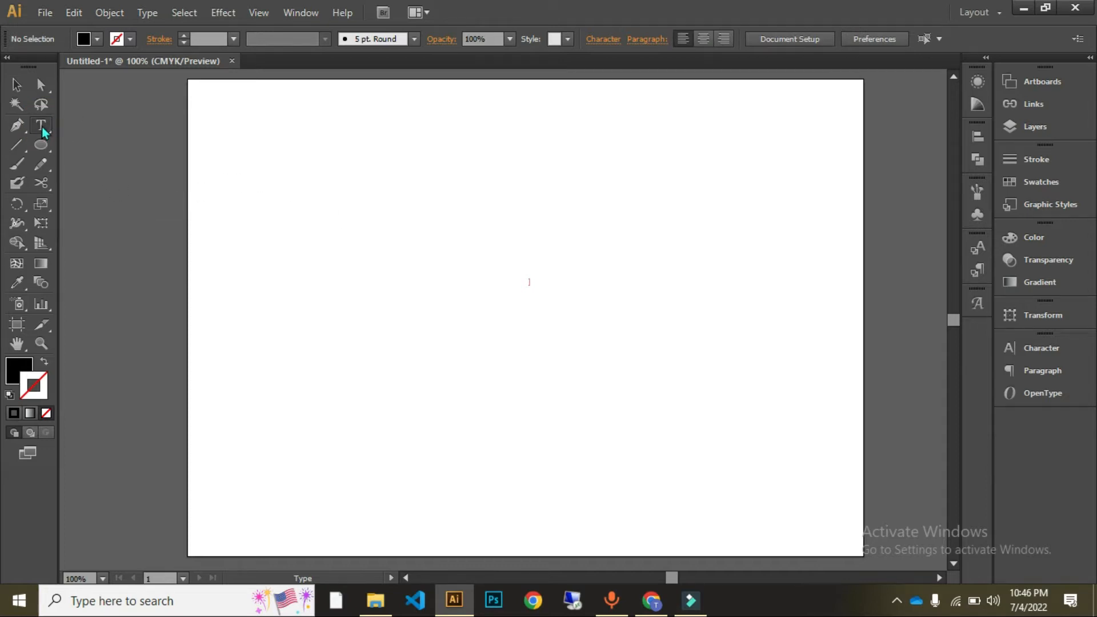
pyautogui.click(42, 127)
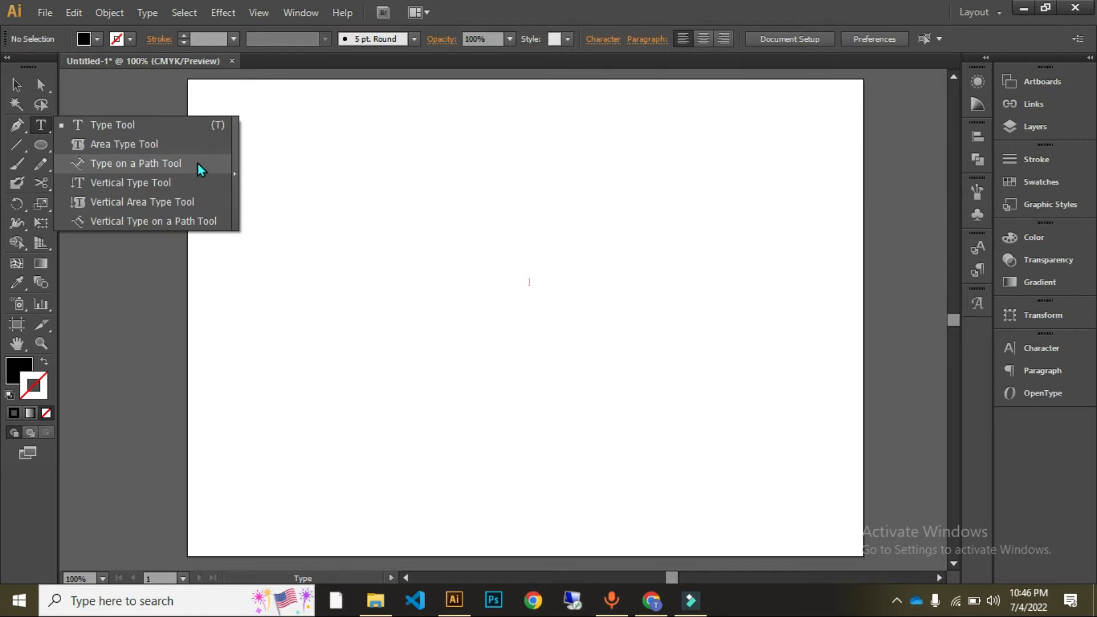
pyautogui.click(176, 125)
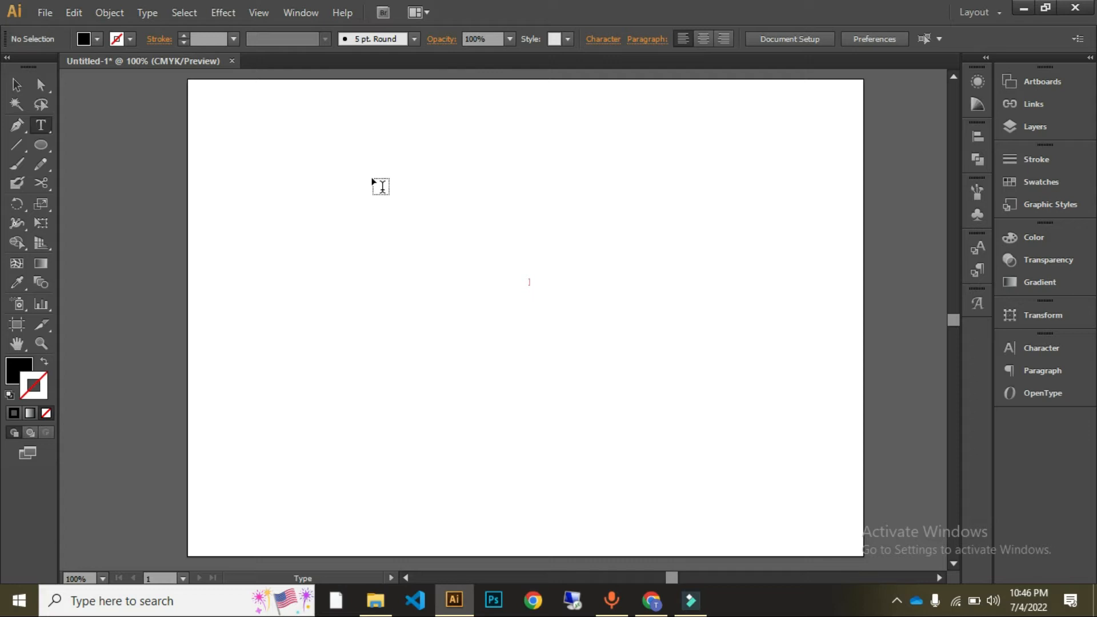
pyautogui.click(370, 182)
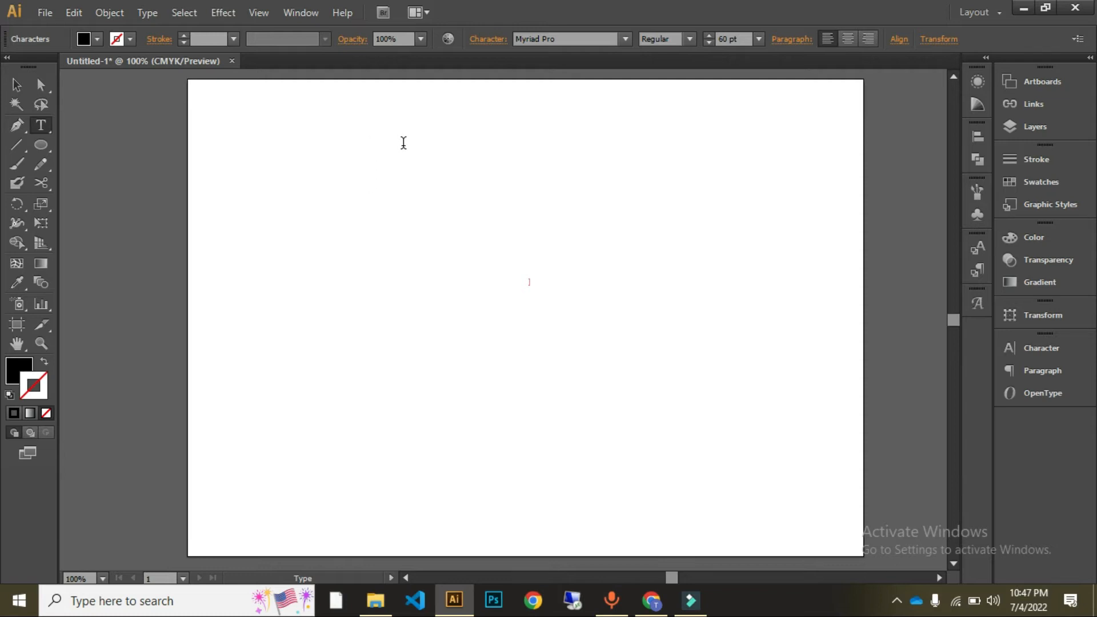
pyautogui.write('Design')
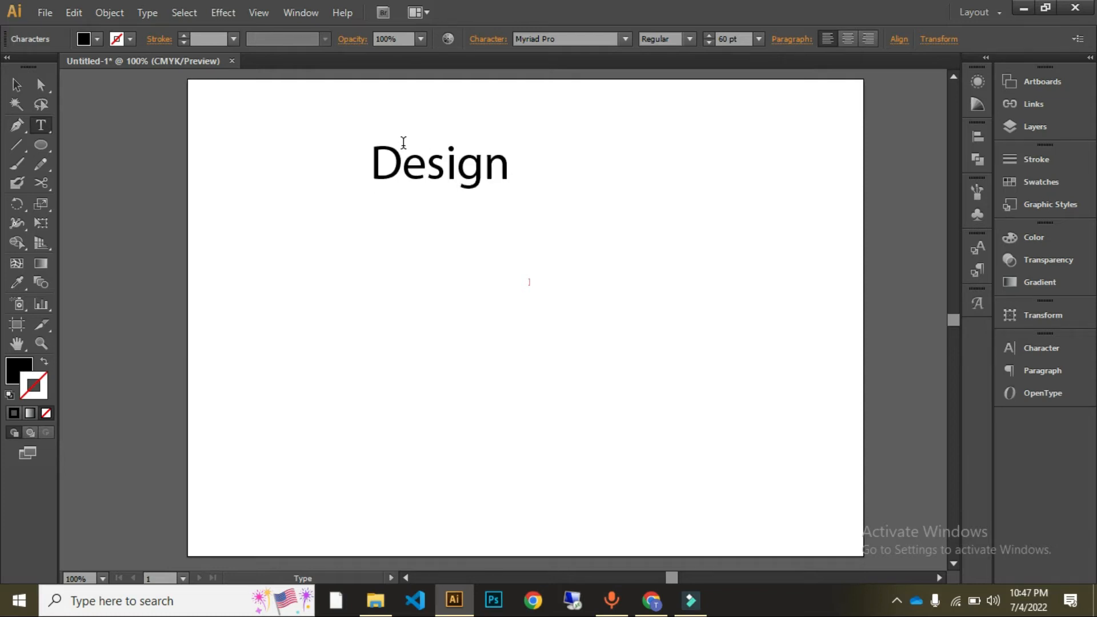
pyautogui.write(' with ALi')
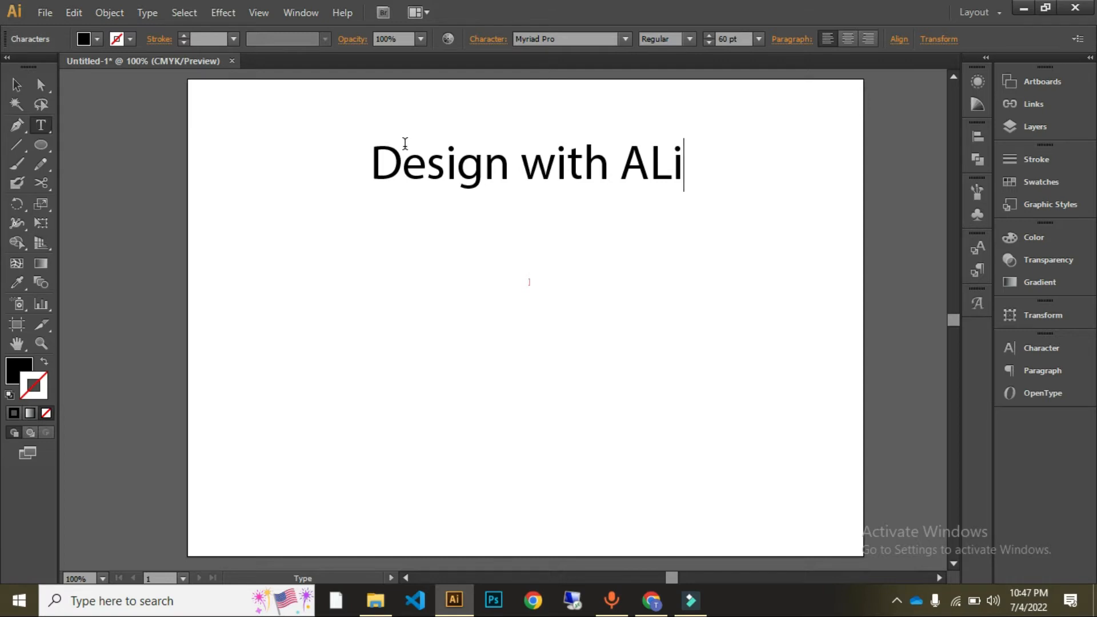
pyautogui.press('BackSpace')
pyautogui.press('BackSpace')
pyautogui.write('li')
pyautogui.press('Left')
pyautogui.moveTo(677, 161); pyautogui.dragTo(372, 168)
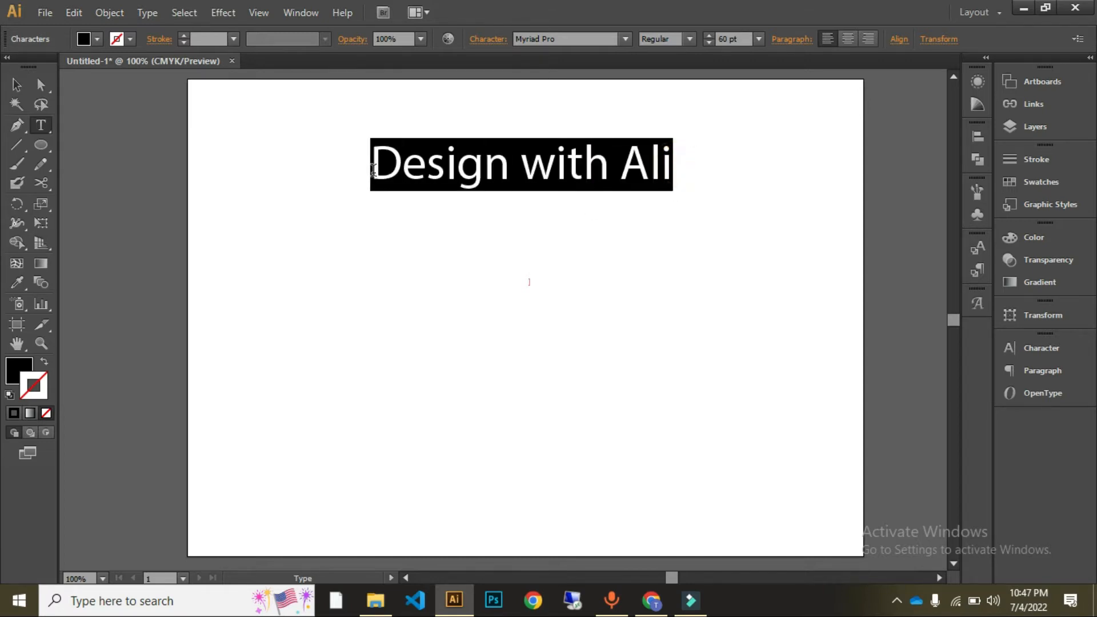
pyautogui.click(357, 179)
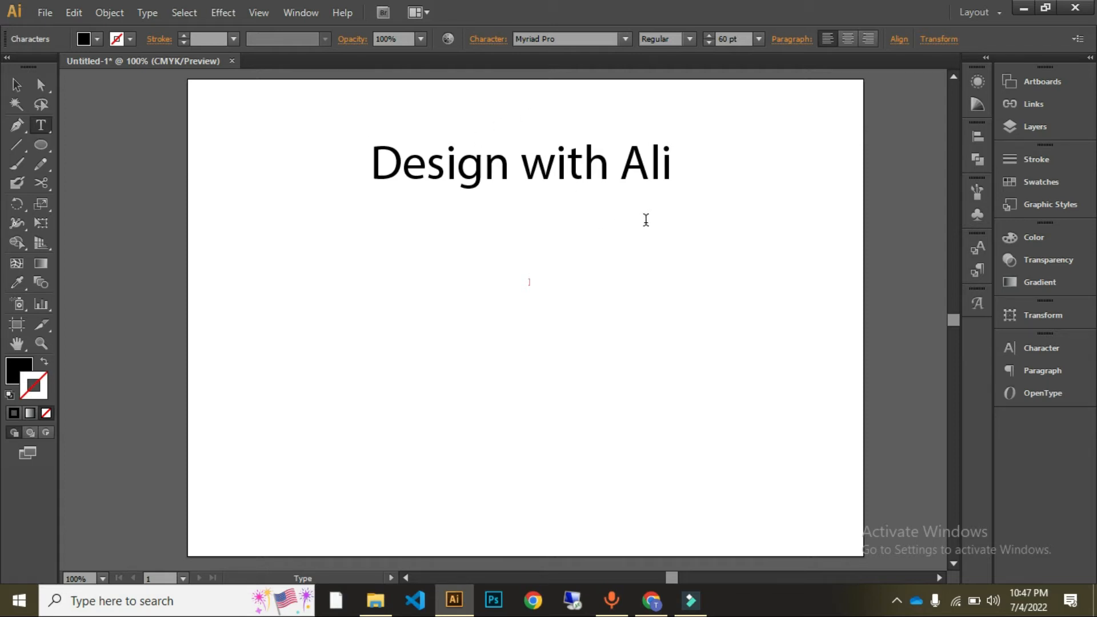
# - Move the finished text line slightly to the left as an object and deselect it
pyautogui.click(17, 86)
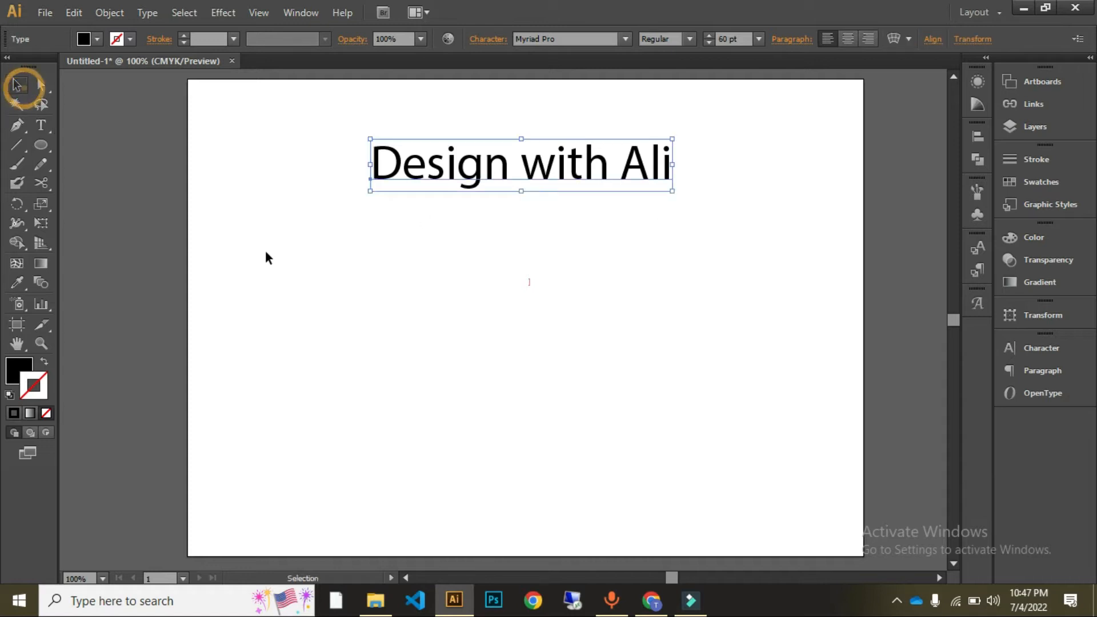
pyautogui.click(514, 291)
pyautogui.moveTo(565, 166); pyautogui.dragTo(549, 166)
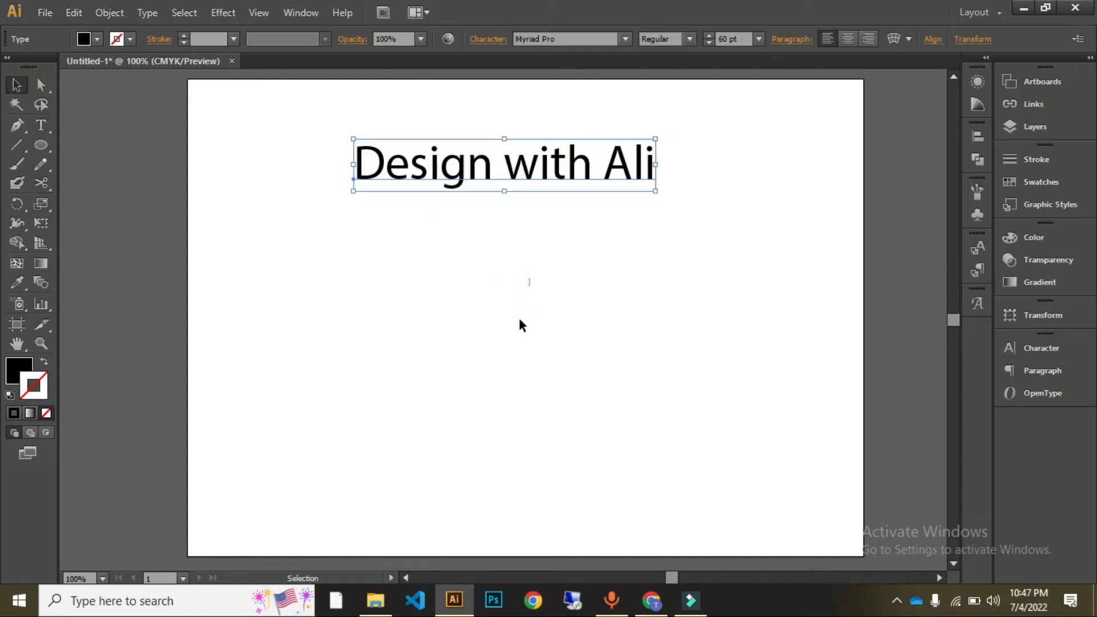
pyautogui.click(570, 259)
# - Duplicate the text line directly below the original
pyautogui.click(371, 177)
pyautogui.moveTo(517, 167); pyautogui.dragTo(518, 226)
pyautogui.click(464, 322)
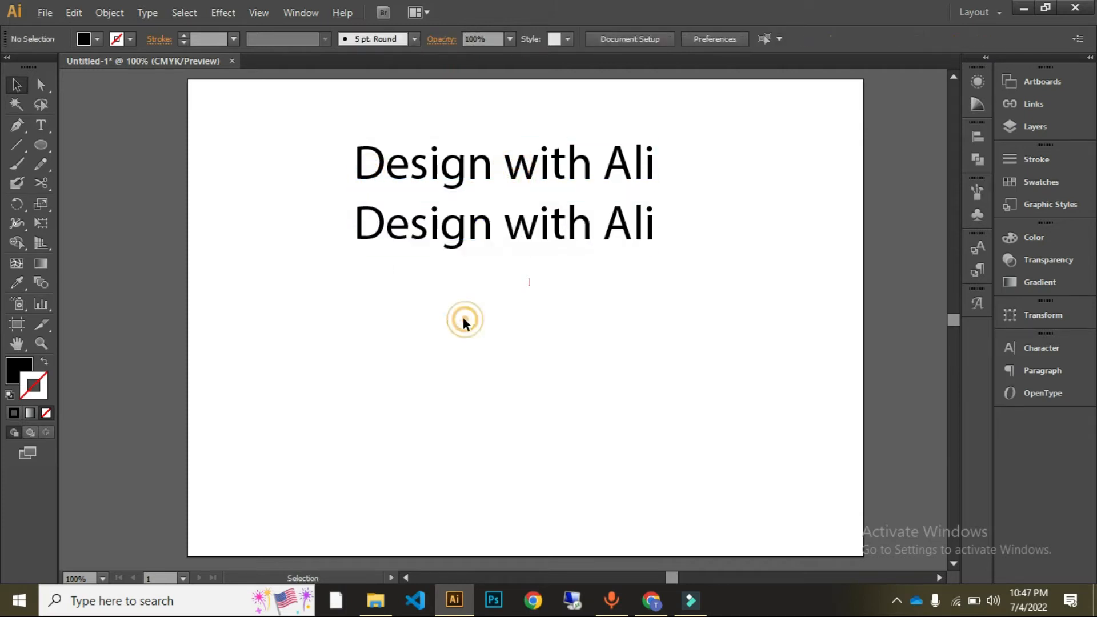
# - Delete the lower copy of the text line
pyautogui.moveTo(314, 127); pyautogui.dragTo(777, 222)
pyautogui.click(684, 335)
pyautogui.click(631, 234)
pyautogui.press('Delete')
# - Duplicate the text line straight down, leaving a clear gap between the original and the copy
pyautogui.click(500, 169)
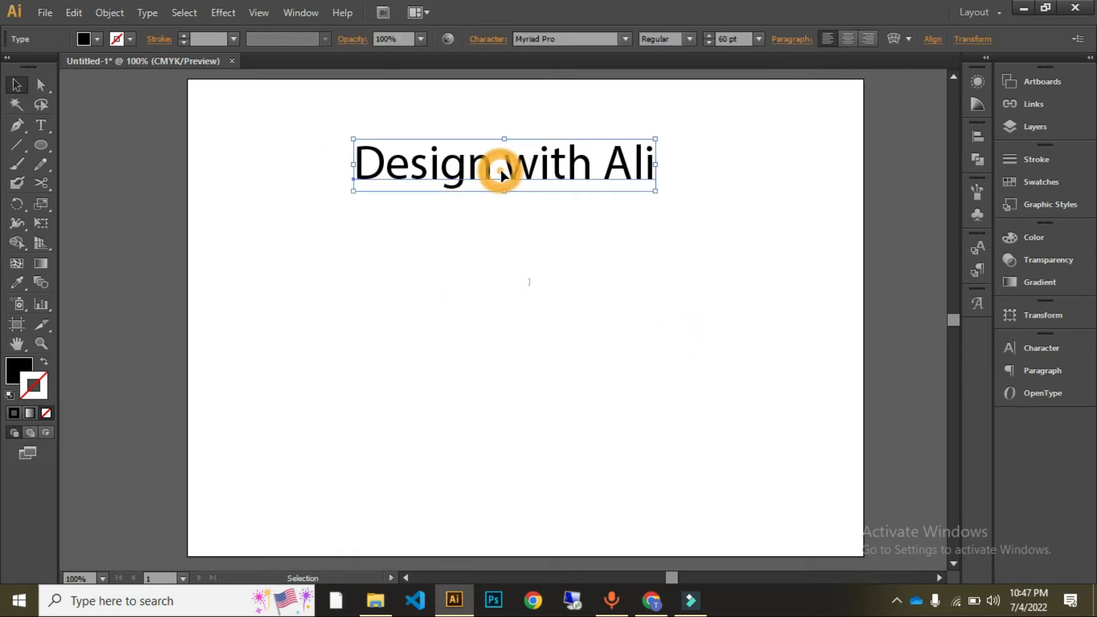
pyautogui.moveTo(530, 164); pyautogui.dragTo(530, 234)
pyautogui.click(529, 320)
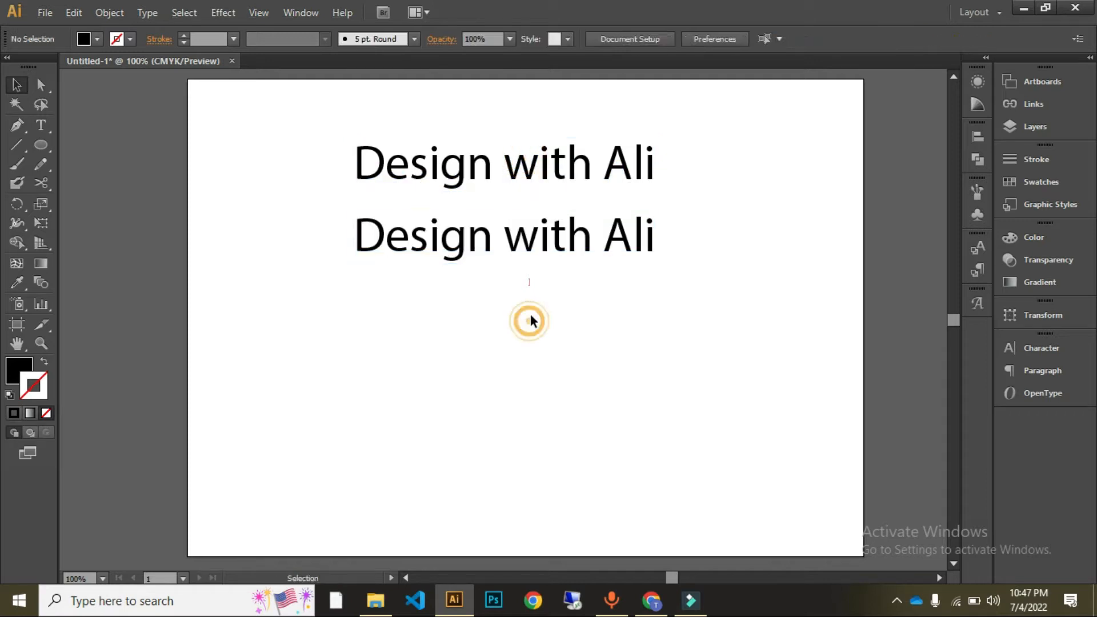
# - Shrink and flatten the upper text line without keeping its proportions, to about 8.5 pt
pyautogui.click(517, 165)
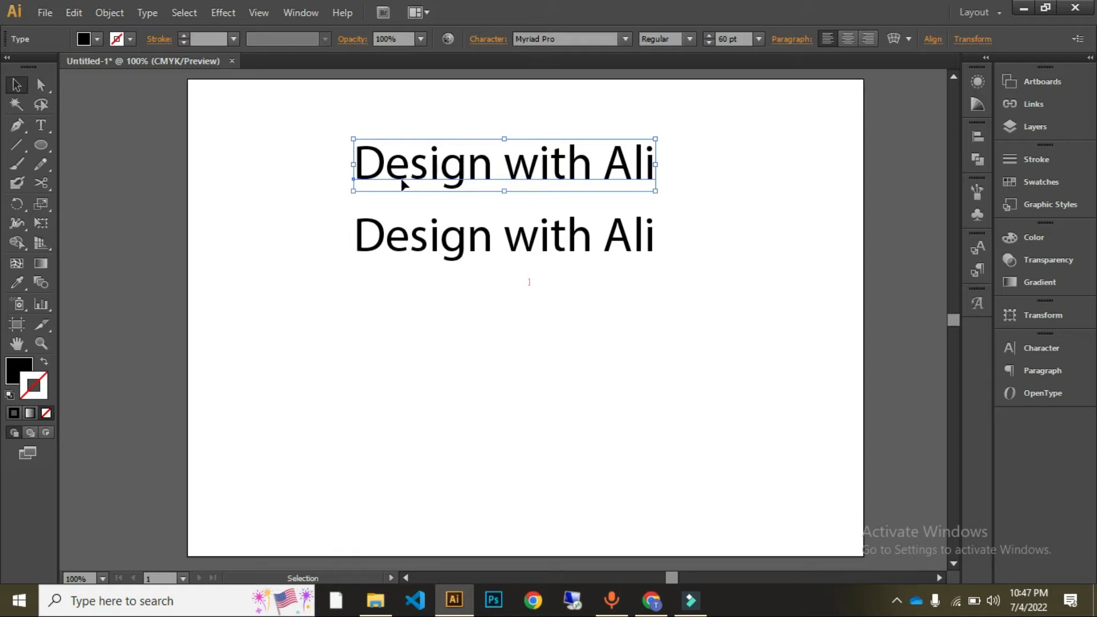
pyautogui.moveTo(352, 191); pyautogui.dragTo(495, 147)
pyautogui.click(449, 163)
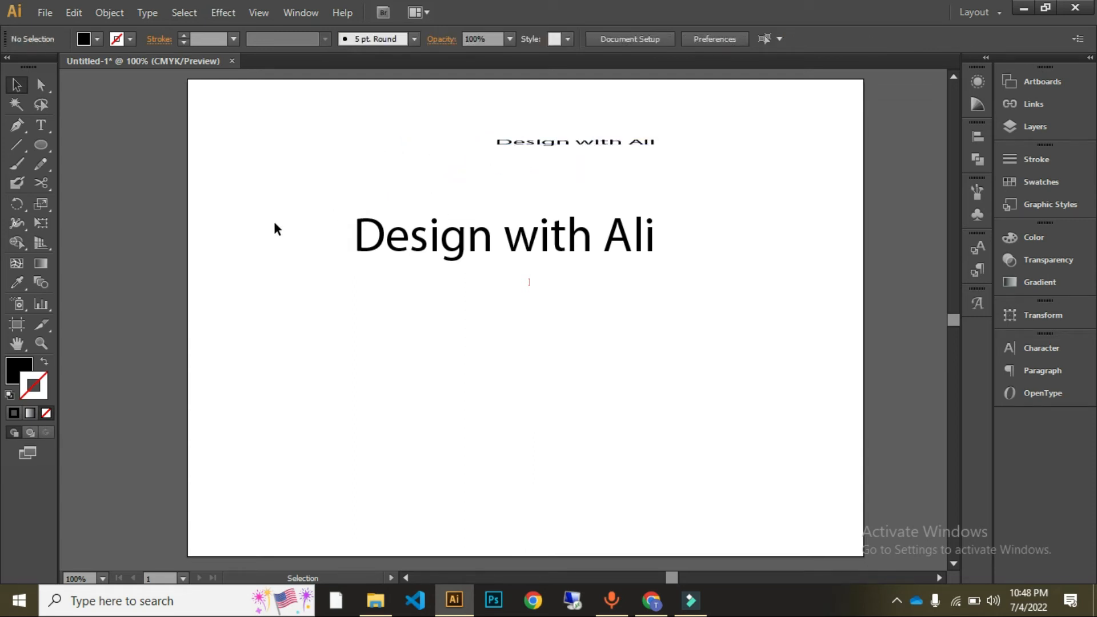
# - Scale the lower text line down proportionally to about 32 pt
pyautogui.click(411, 247)
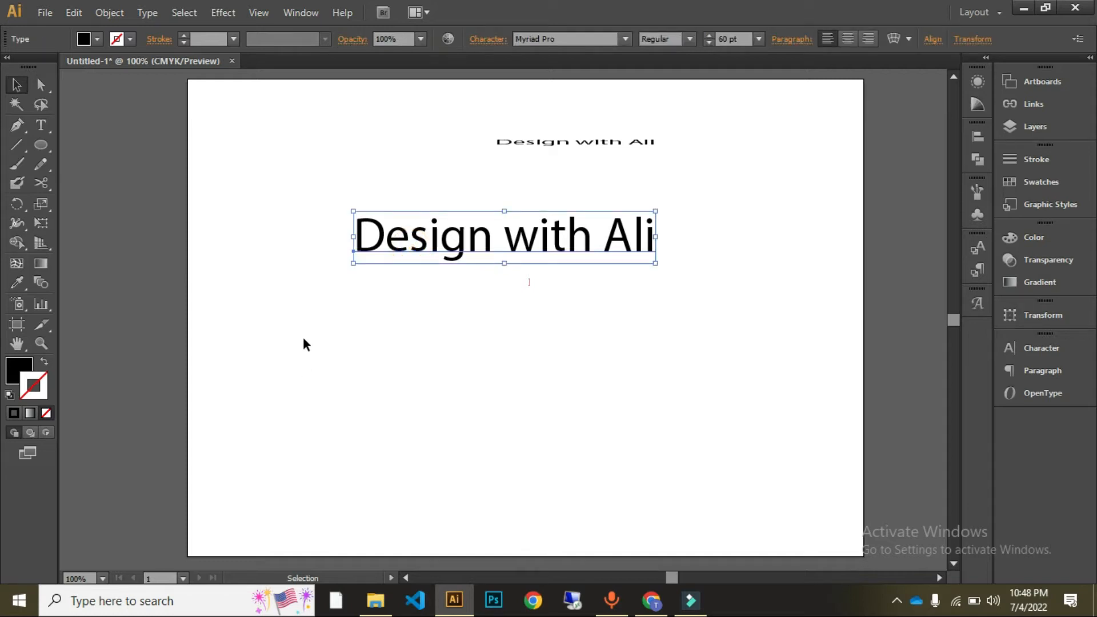
pyautogui.moveTo(354, 264); pyautogui.dragTo(412, 243)
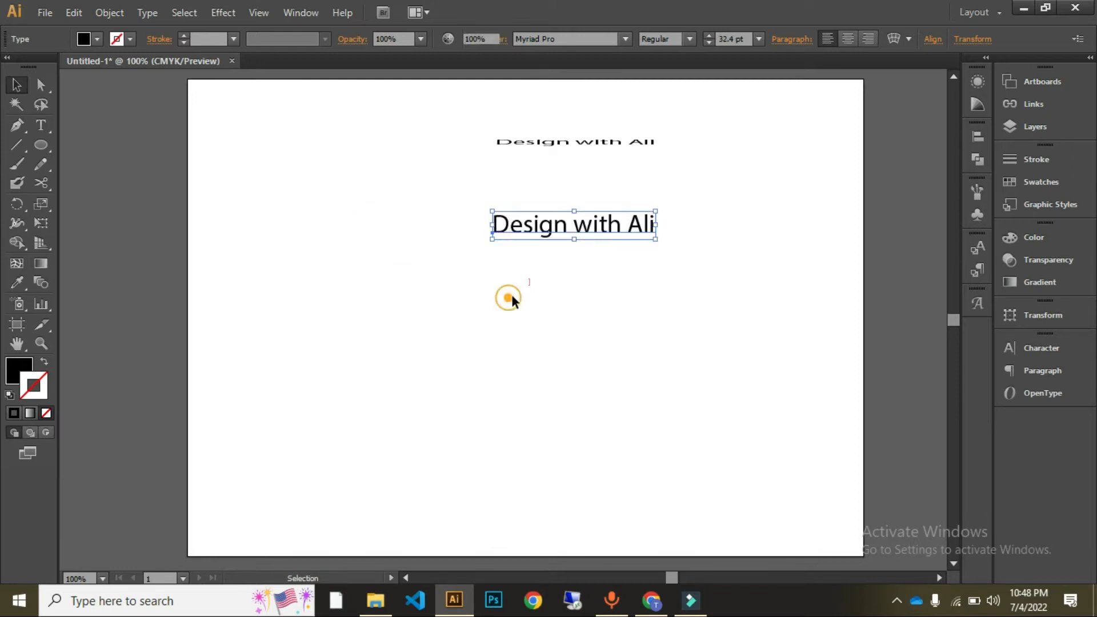
pyautogui.click(509, 297)
# - Select the two scaled text lines to compare them, and undo the scaling of both
pyautogui.moveTo(456, 129); pyautogui.dragTo(828, 343)
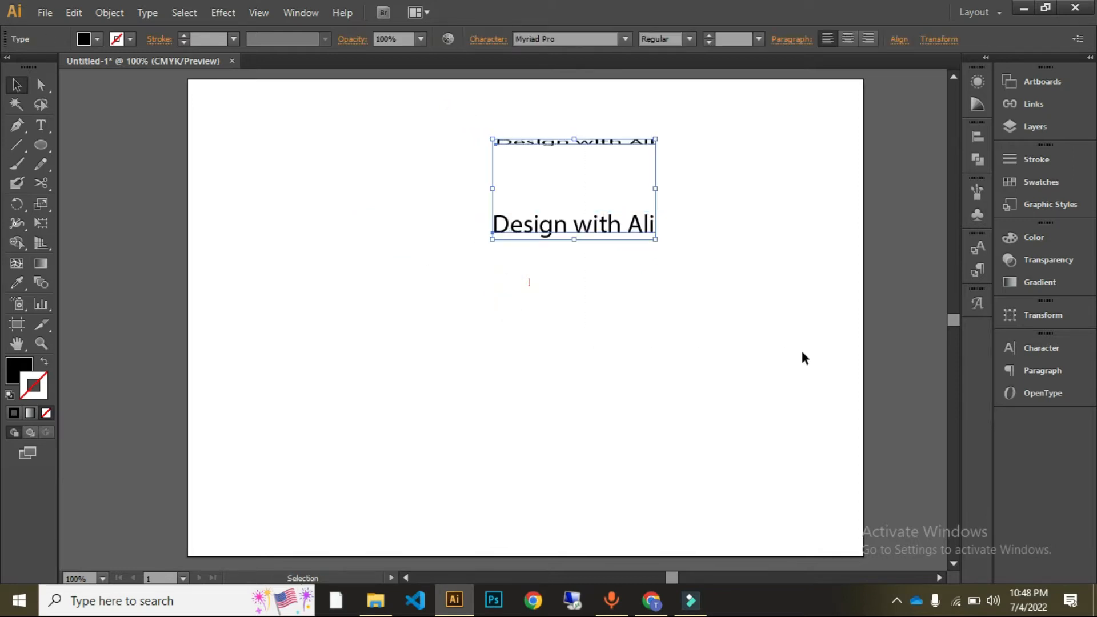
pyautogui.click(750, 268)
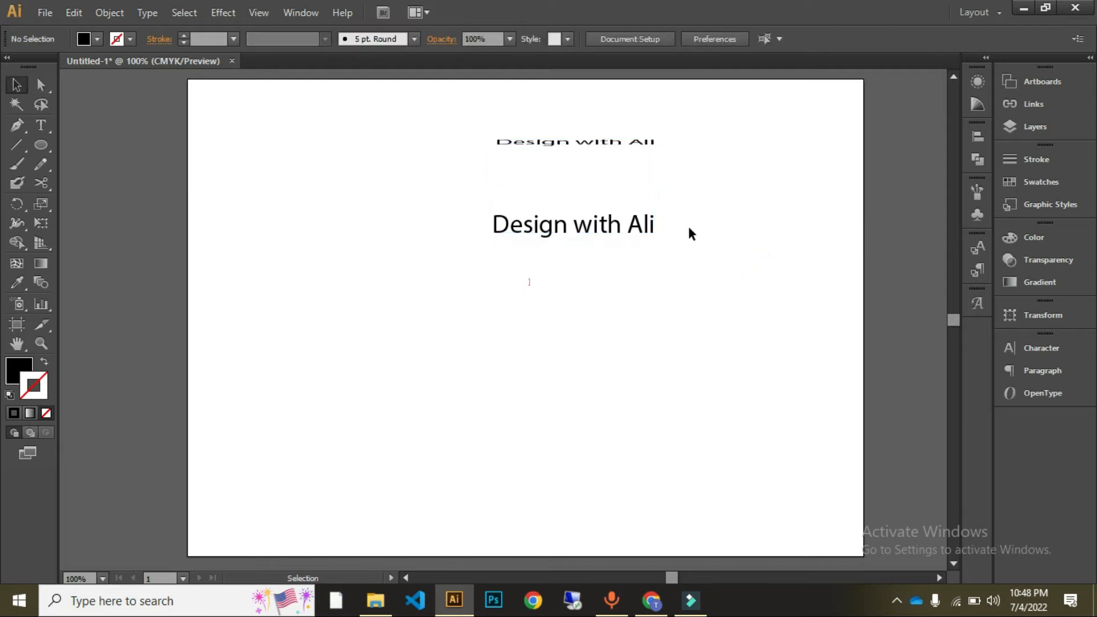
pyautogui.moveTo(502, 117); pyautogui.dragTo(740, 184)
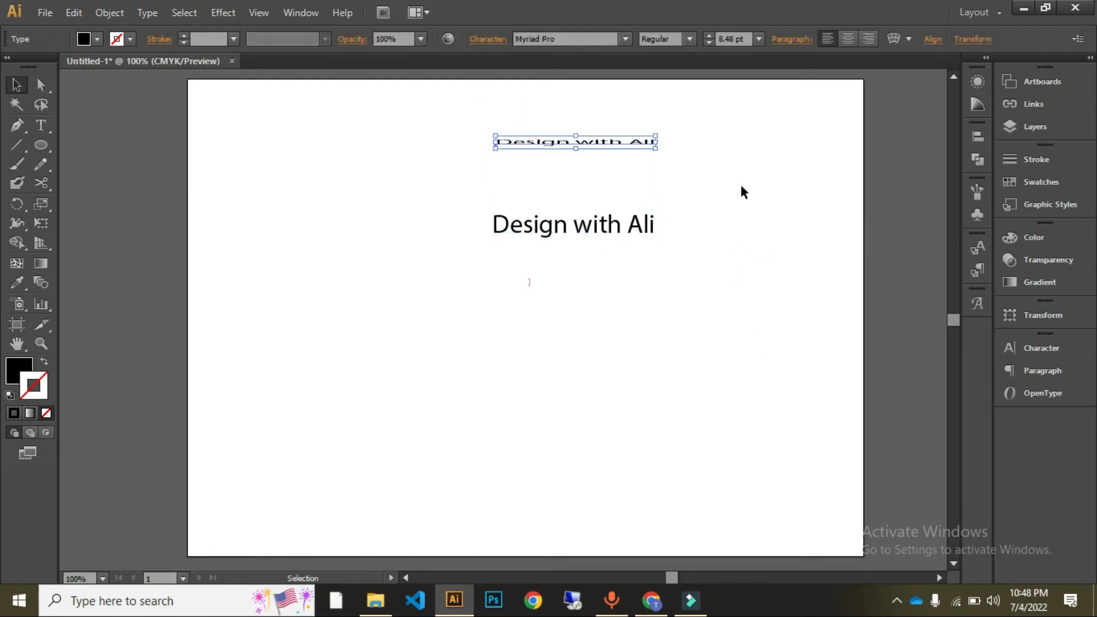
pyautogui.hotkey('ctrl', 'z')
pyautogui.hotkey('ctrl', 'z')
pyautogui.click(588, 358)
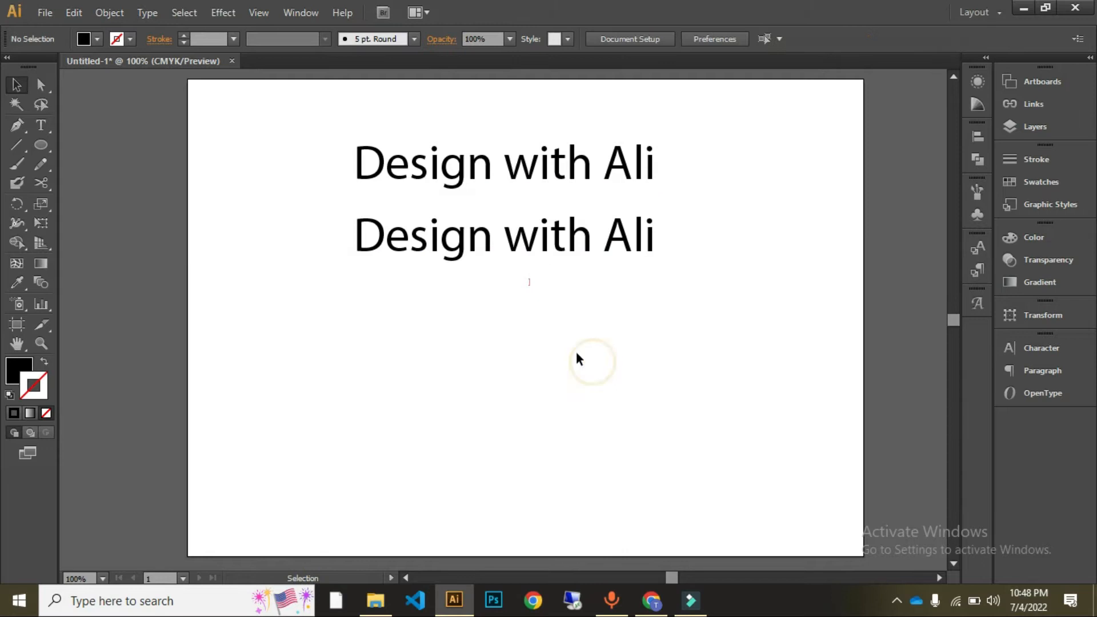
pyautogui.click(510, 166)
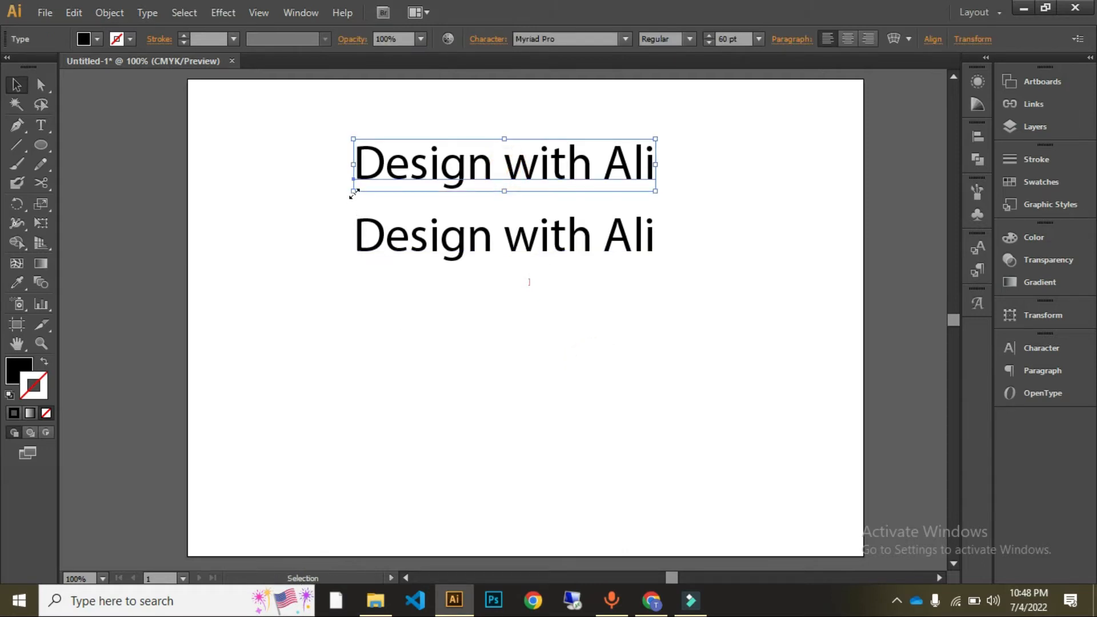
pyautogui.moveTo(354, 195); pyautogui.dragTo(358, 272)
pyautogui.click(381, 253)
pyautogui.click(399, 314)
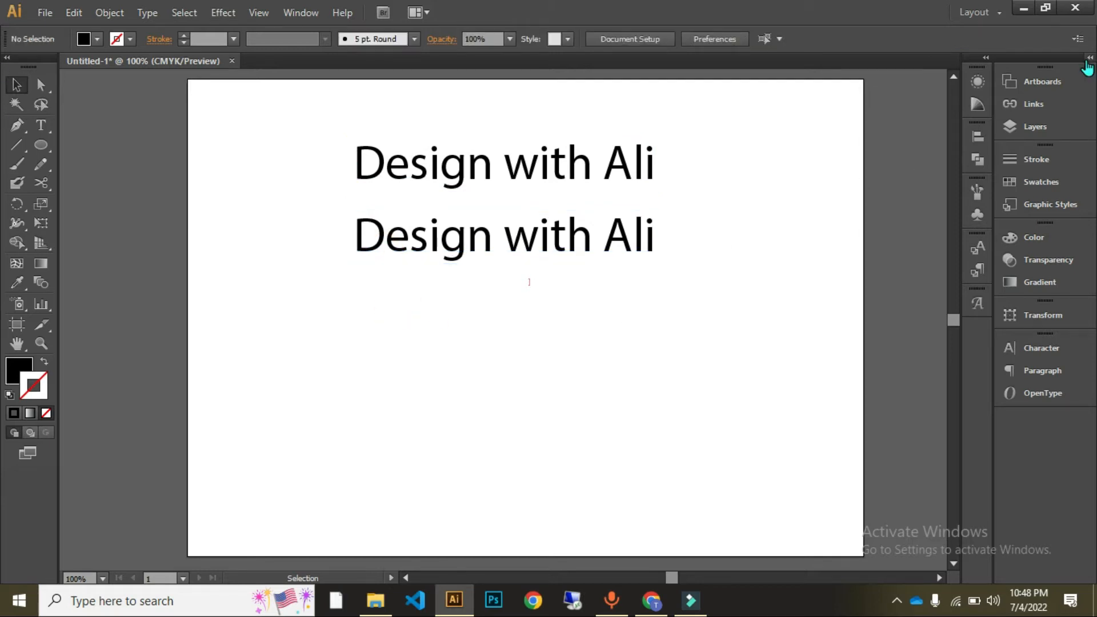
# - Try font sizes of 72 pt and 8 pt on all characters of the lower text line, and set it to 21 pt
pyautogui.click(556, 240)
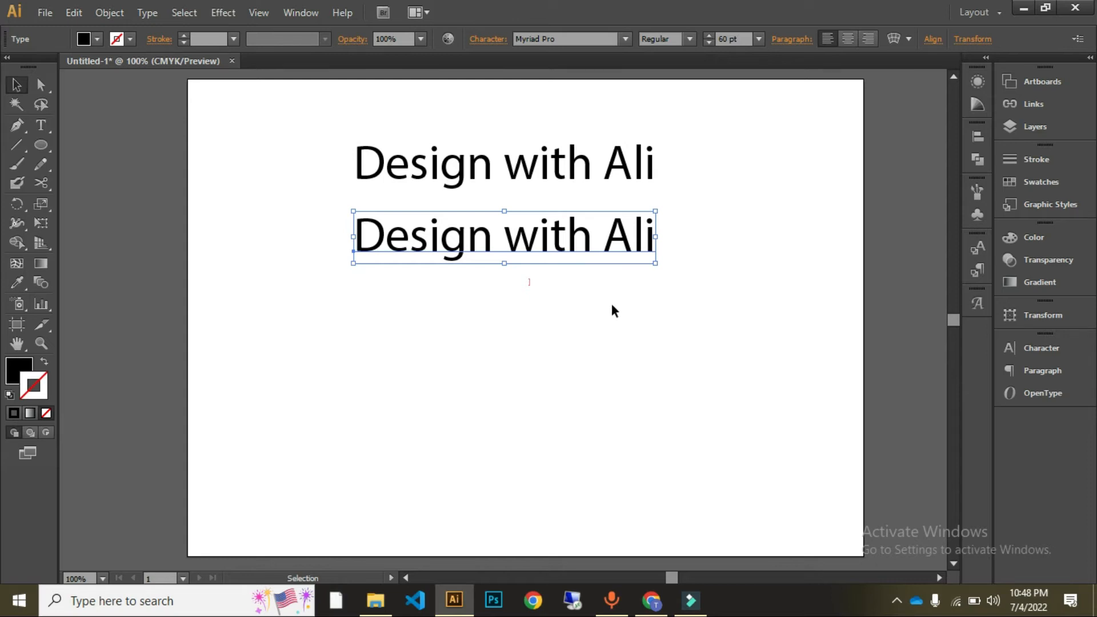
pyautogui.doubleClick(615, 252)
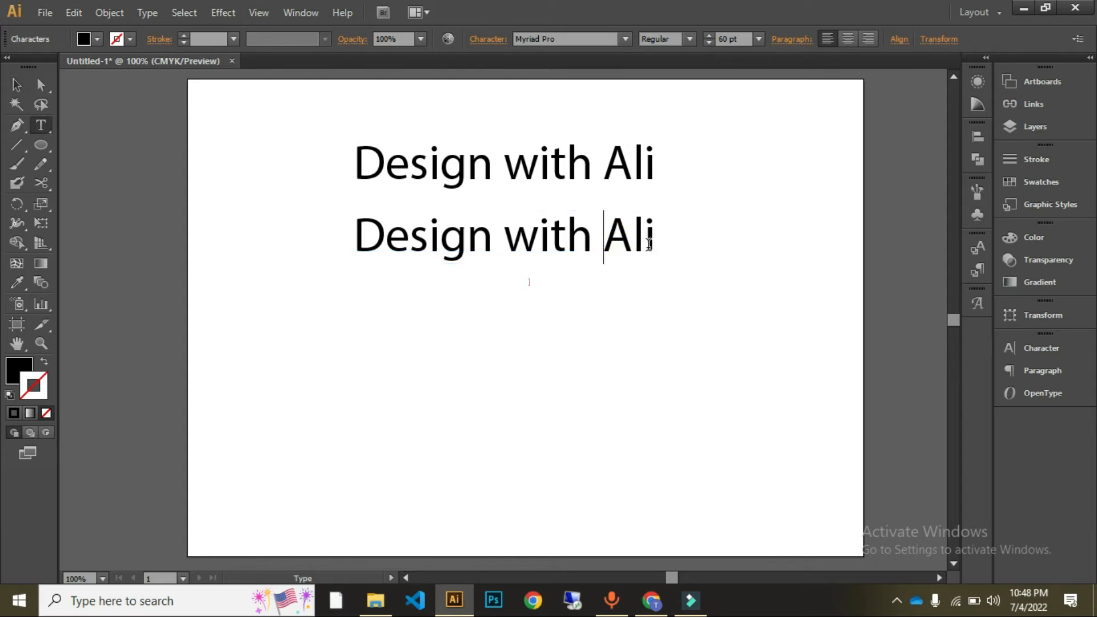
pyautogui.moveTo(656, 243); pyautogui.dragTo(278, 249)
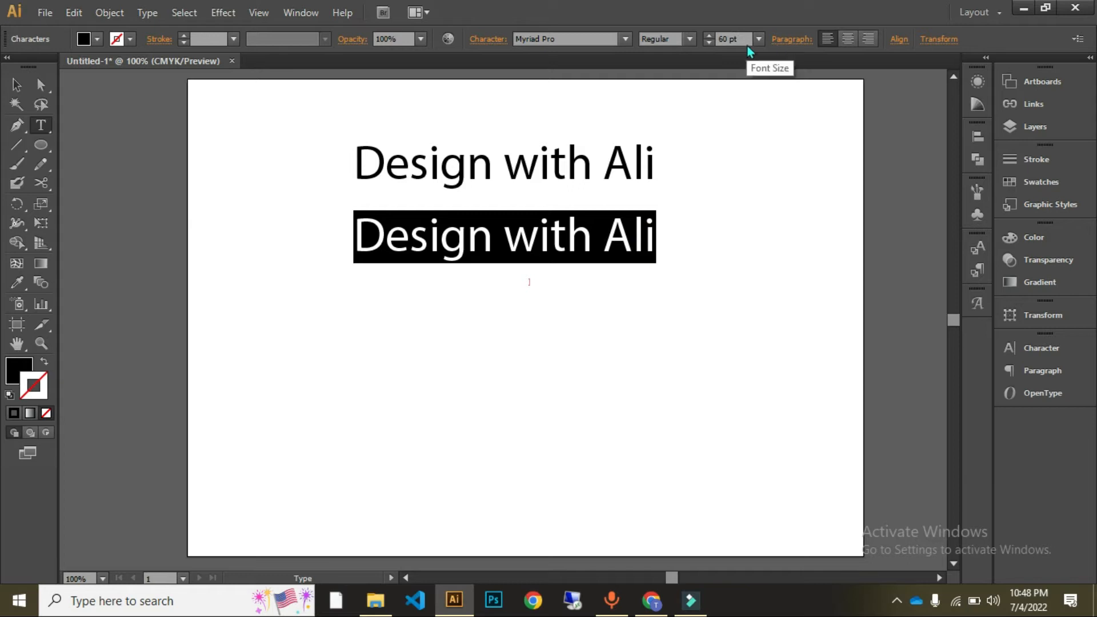
pyautogui.click(756, 39)
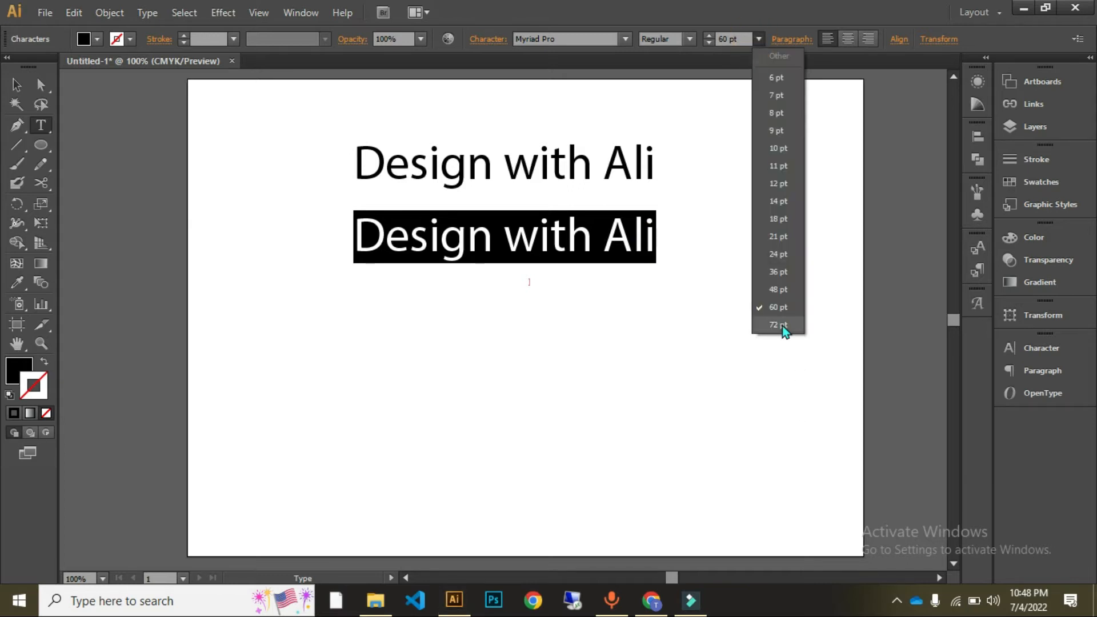
pyautogui.click(782, 326)
pyautogui.click(756, 39)
pyautogui.click(763, 112)
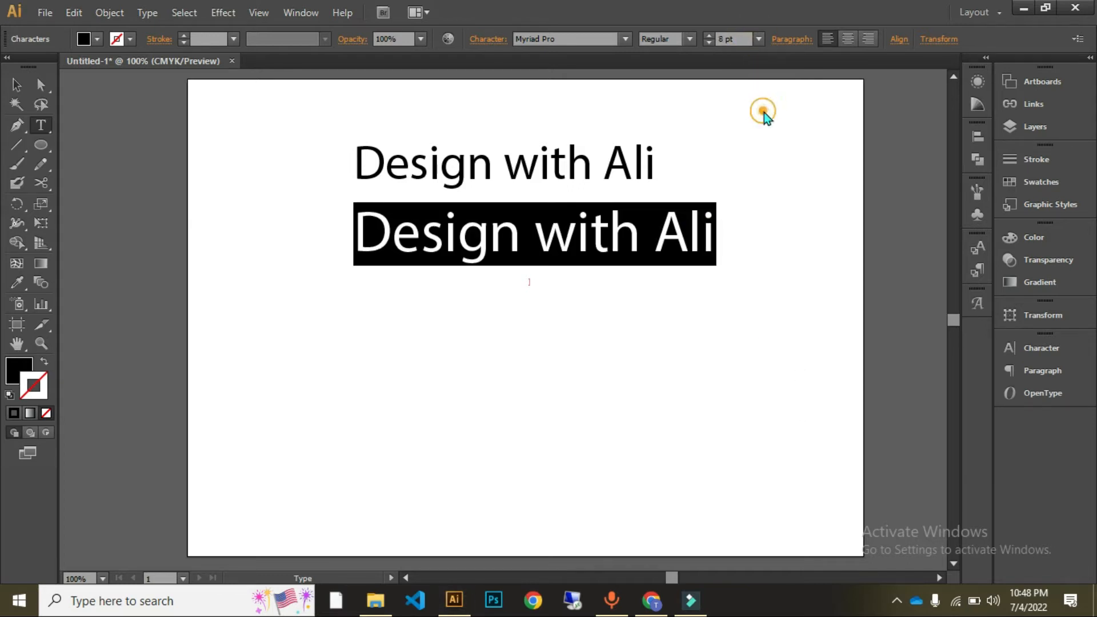
pyautogui.click(758, 38)
pyautogui.click(777, 234)
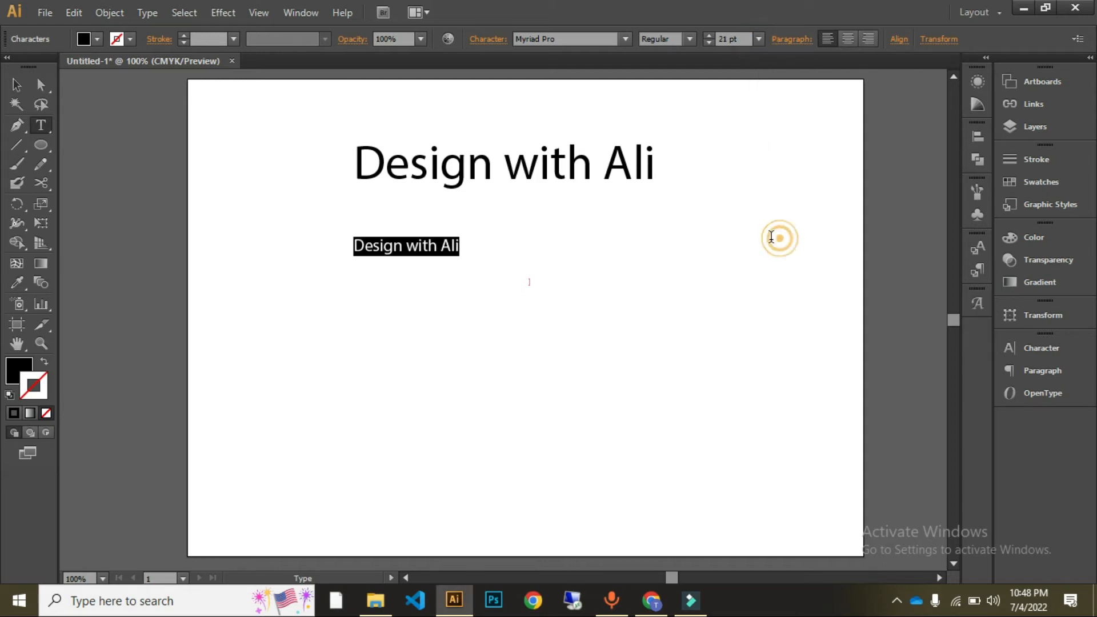
# - Select the lower text line and undo its font size changes until it matches the upper line again
pyautogui.click(16, 84)
pyautogui.click(413, 370)
pyautogui.moveTo(318, 235); pyautogui.dragTo(625, 355)
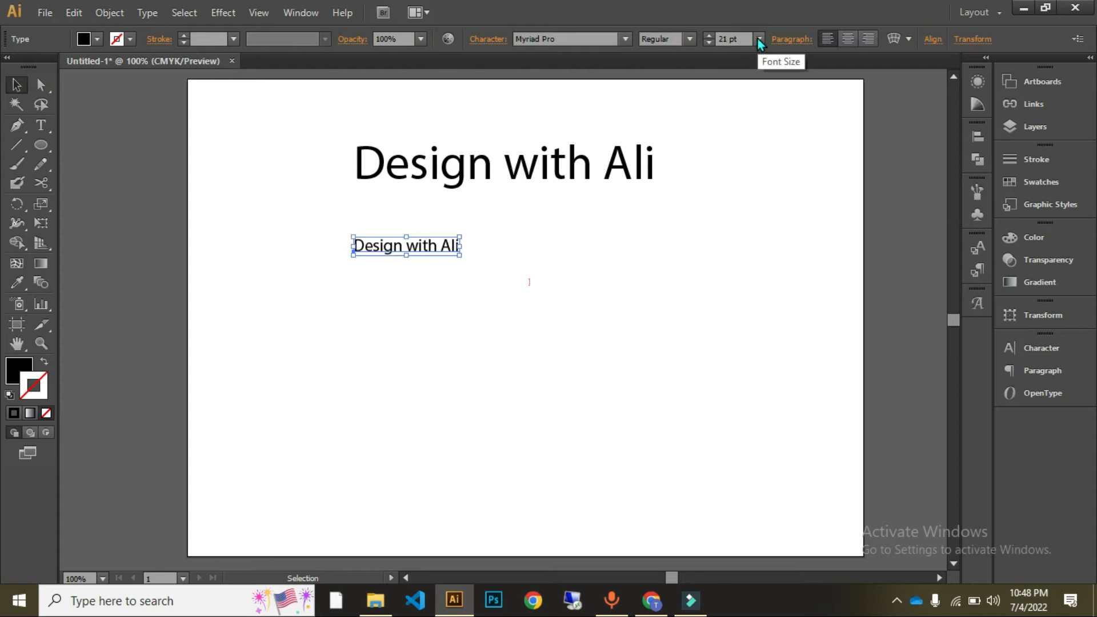
pyautogui.moveTo(436, 243); pyautogui.dragTo(386, 126)
pyautogui.click(497, 304)
pyautogui.hotkey('ctrl', 'z')
pyautogui.hotkey('ctrl', 'z')
pyautogui.click(586, 362)
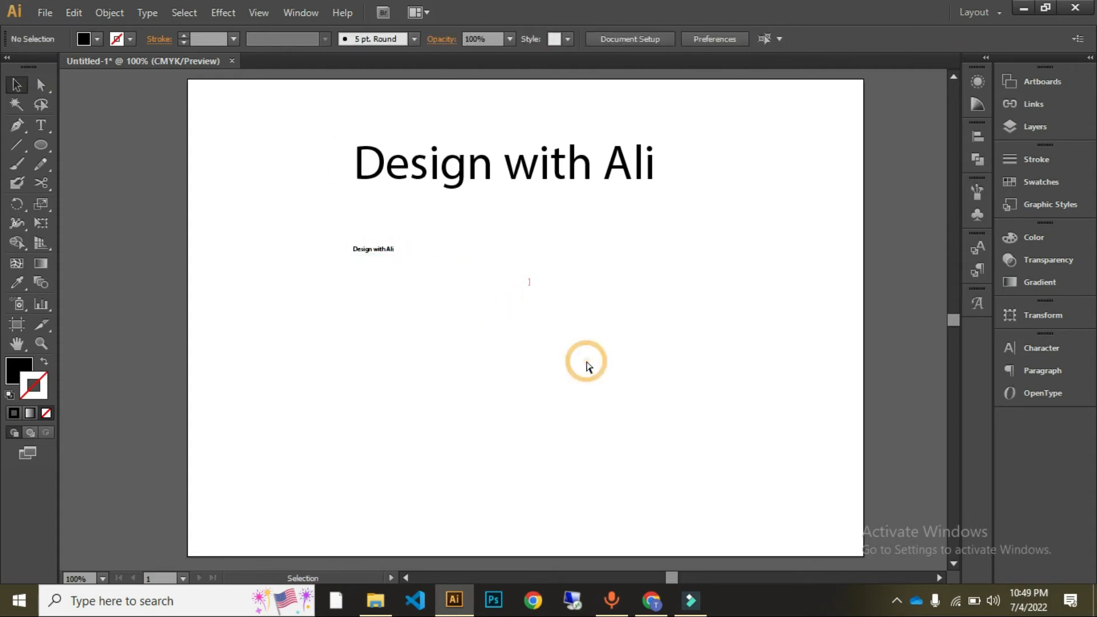
pyautogui.hotkey('ctrl', 'z')
pyautogui.click(586, 362)
pyautogui.hotkey('ctrl', 'z')
pyautogui.click(598, 350)
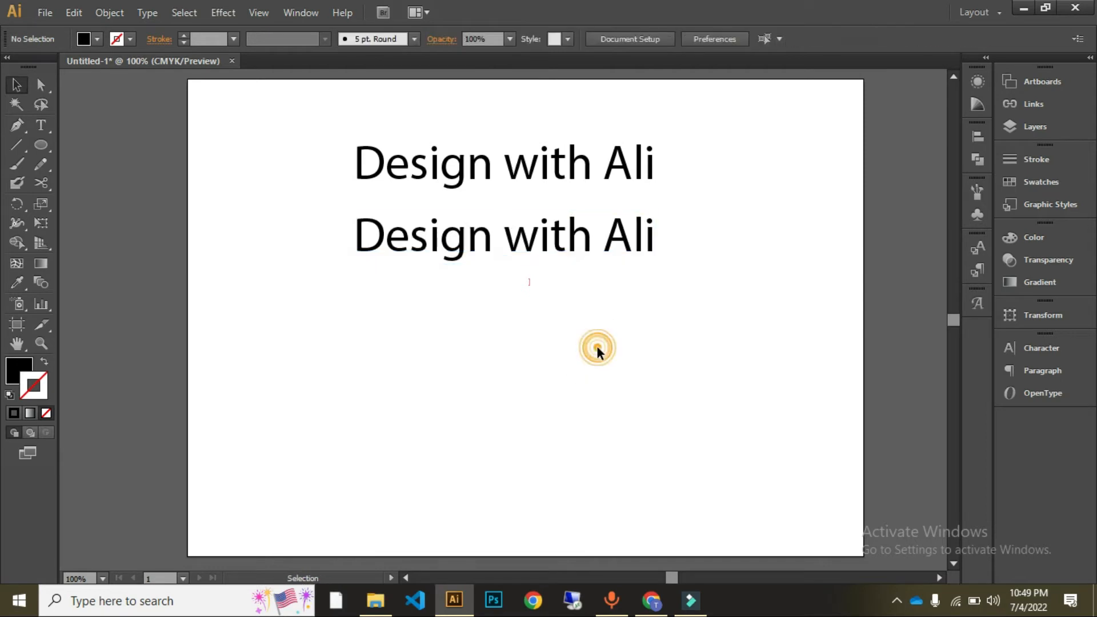
# - Try enlarging the lower text line proportionally to about 64 pt
pyautogui.click(356, 239)
pyautogui.moveTo(355, 262); pyautogui.dragTo(345, 305)
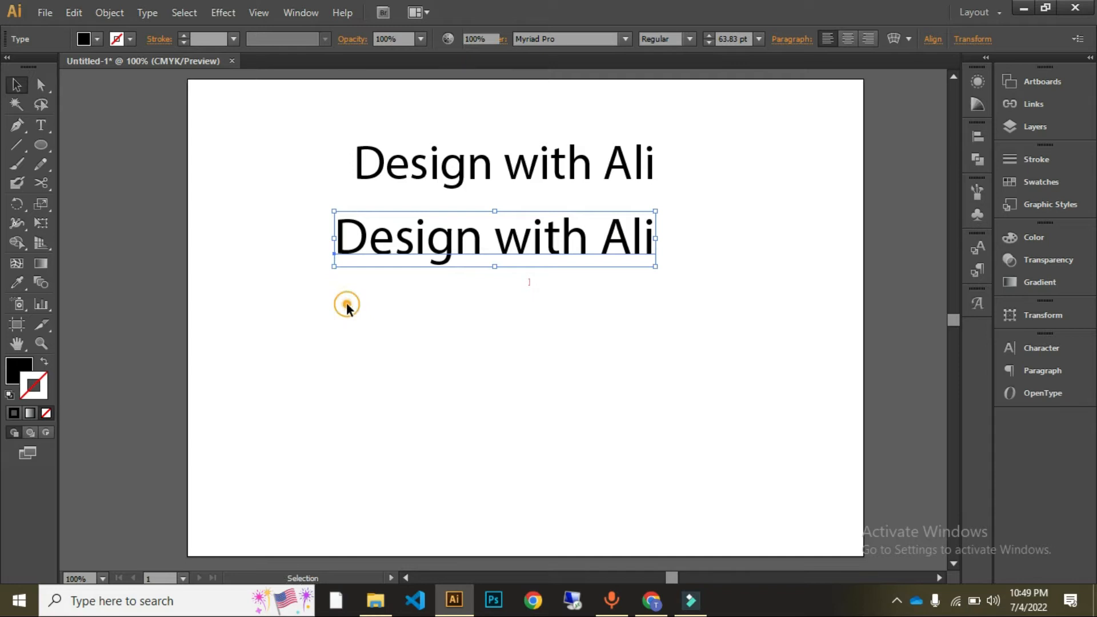
pyautogui.click(584, 304)
# - Arrange three copies of the text line, with the middle one shifted partly off the artboard's left edge
pyautogui.moveTo(721, 312); pyautogui.dragTo(306, 184)
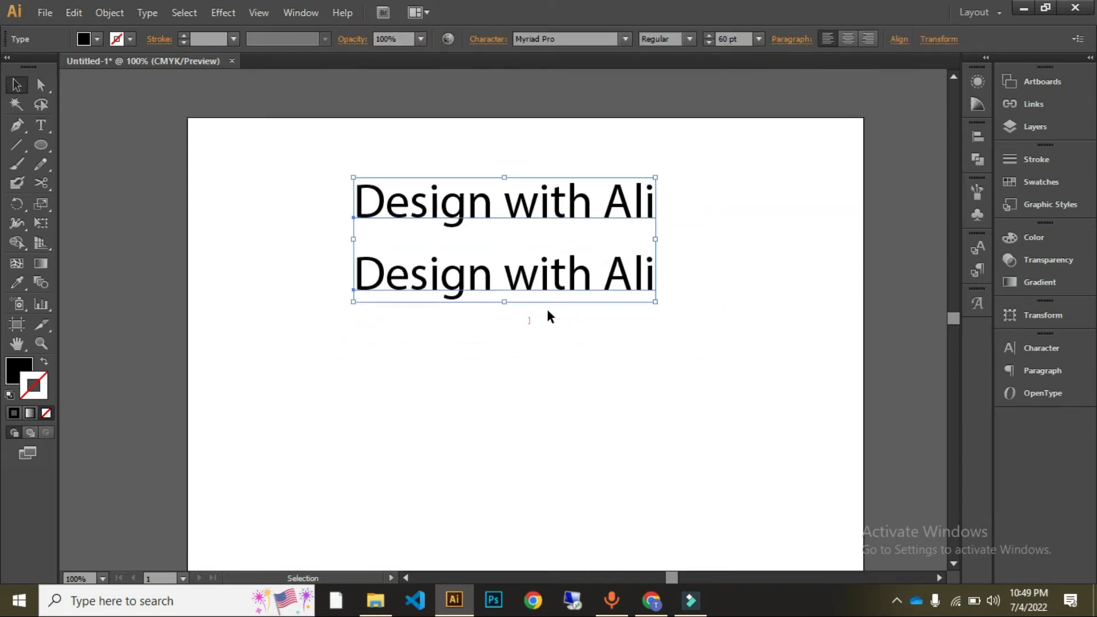
pyautogui.click(465, 358)
pyautogui.click(449, 289)
pyautogui.moveTo(449, 285); pyautogui.dragTo(453, 359)
pyautogui.click(460, 419)
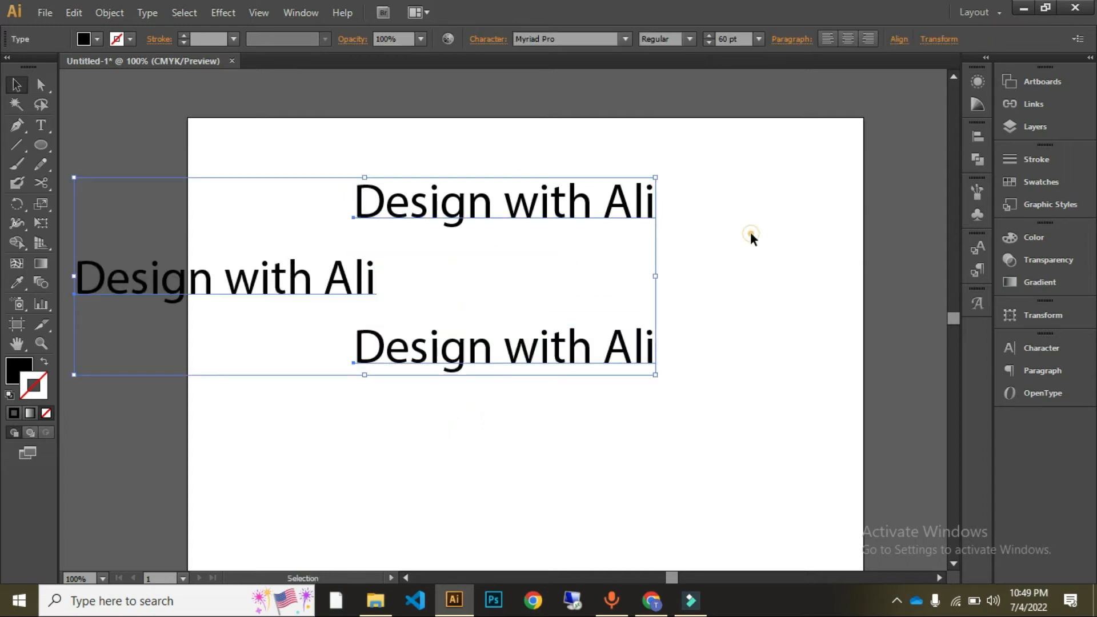
pyautogui.click(750, 233)
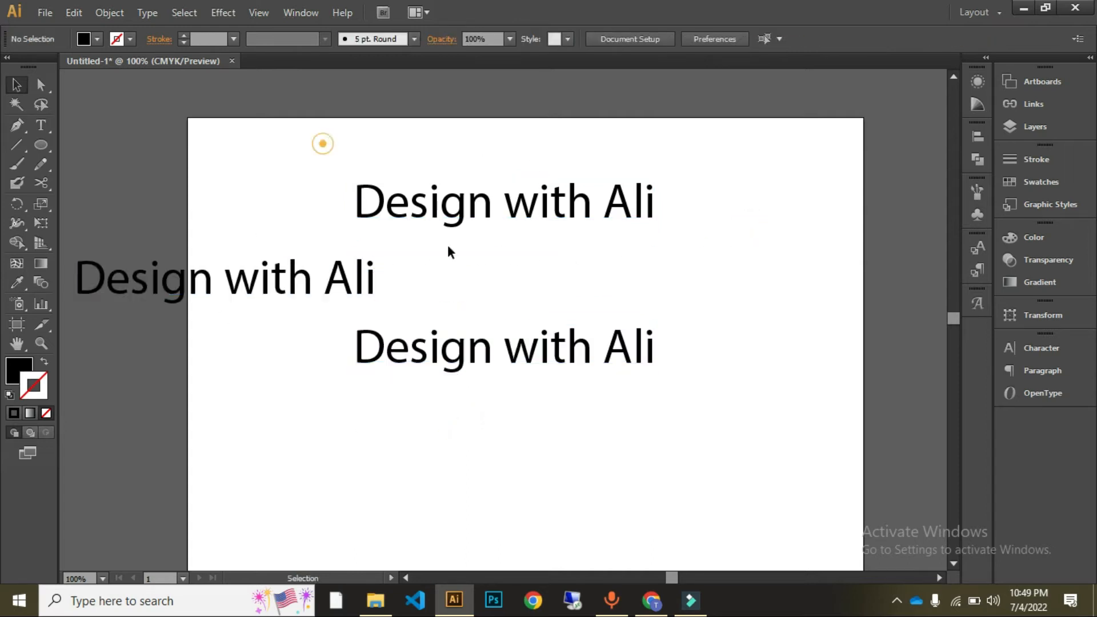
# - Align the three text lines by their horizontal centres on the artboard
pyautogui.moveTo(451, 251); pyautogui.dragTo(557, 348)
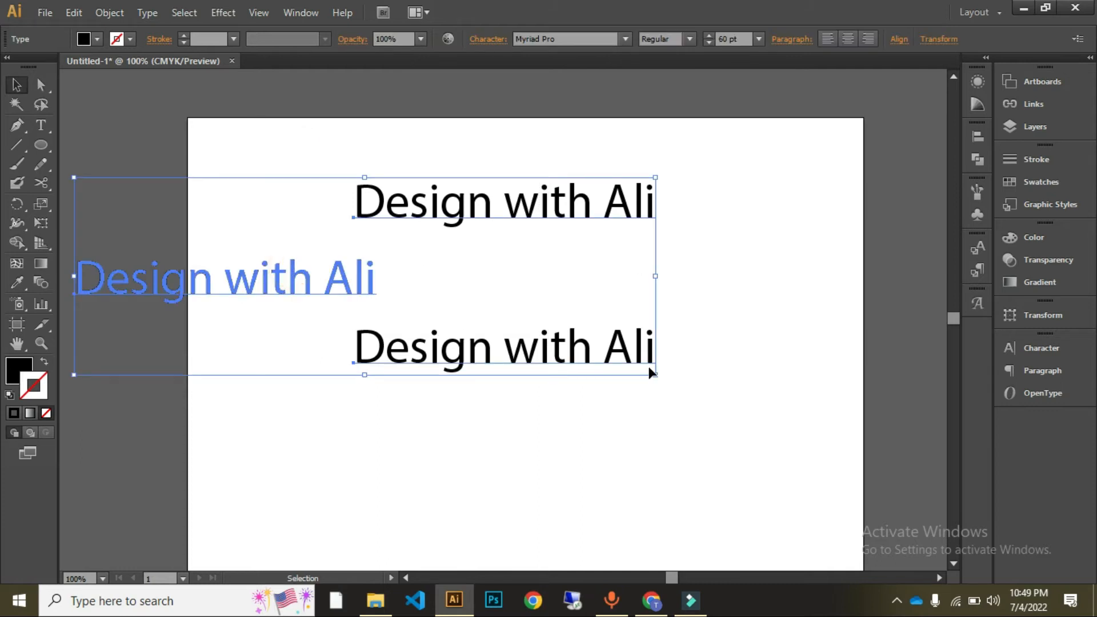
pyautogui.click(698, 368)
pyautogui.moveTo(252, 127); pyautogui.dragTo(737, 445)
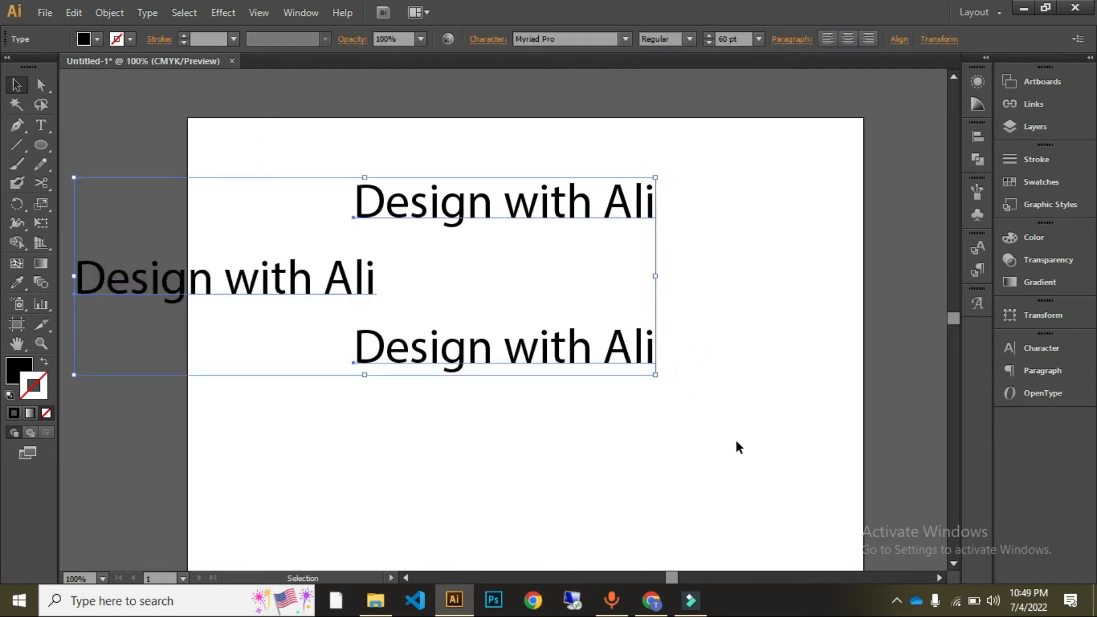
pyautogui.click(898, 40)
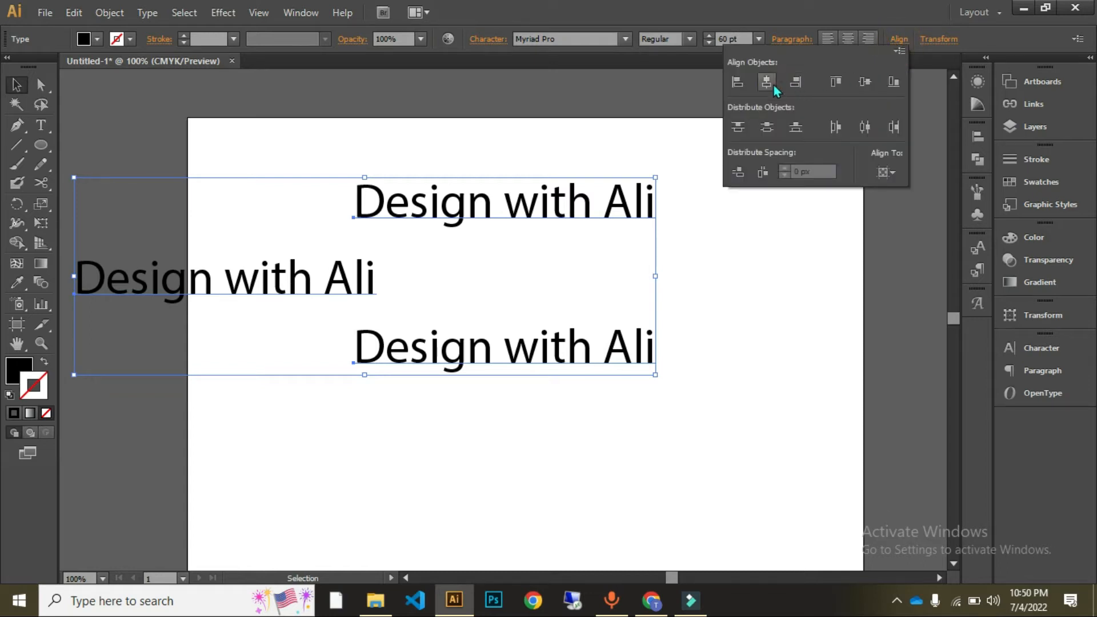
pyautogui.click(770, 84)
pyautogui.click(790, 334)
# - Delete all three aligned text lines from the artboard
pyautogui.click(304, 176)
pyautogui.moveTo(343, 147); pyautogui.dragTo(756, 442)
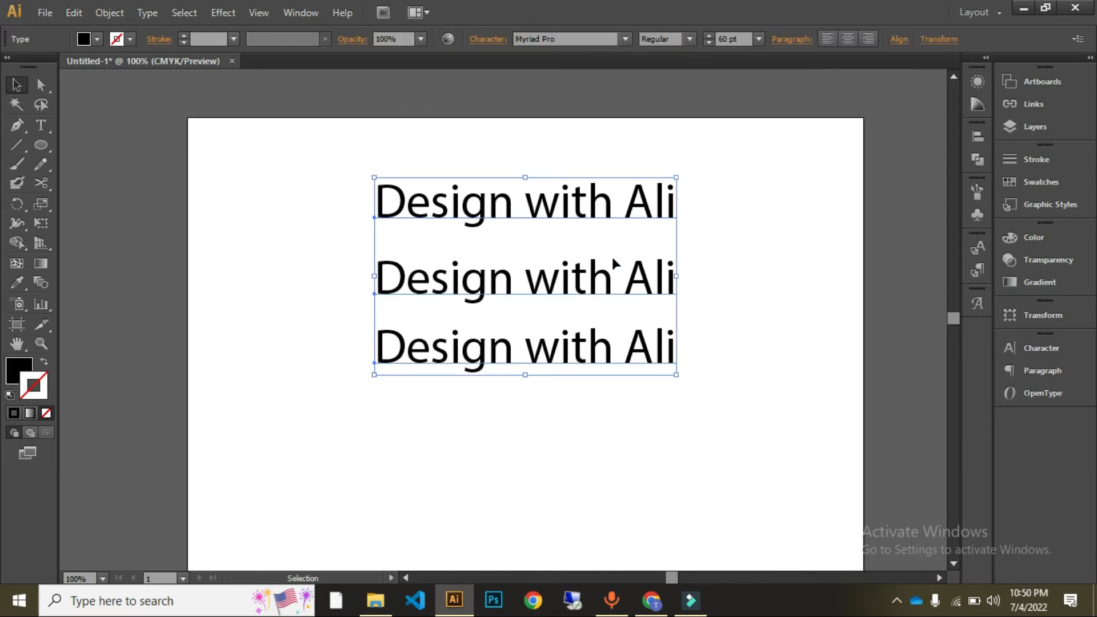
pyautogui.press('Delete')
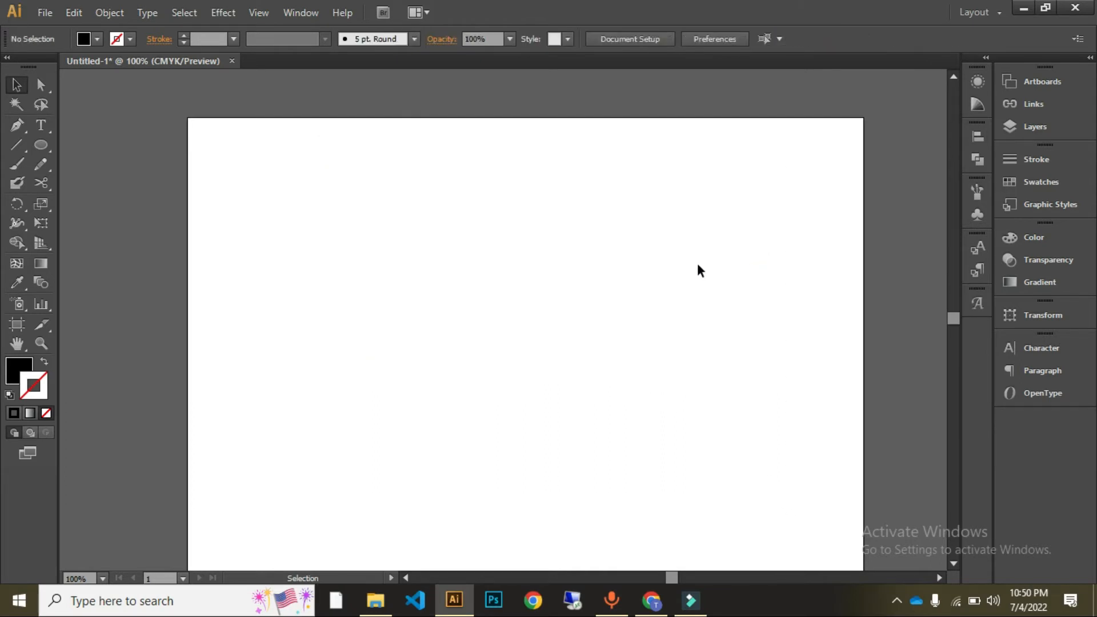
pyautogui.click(897, 599)
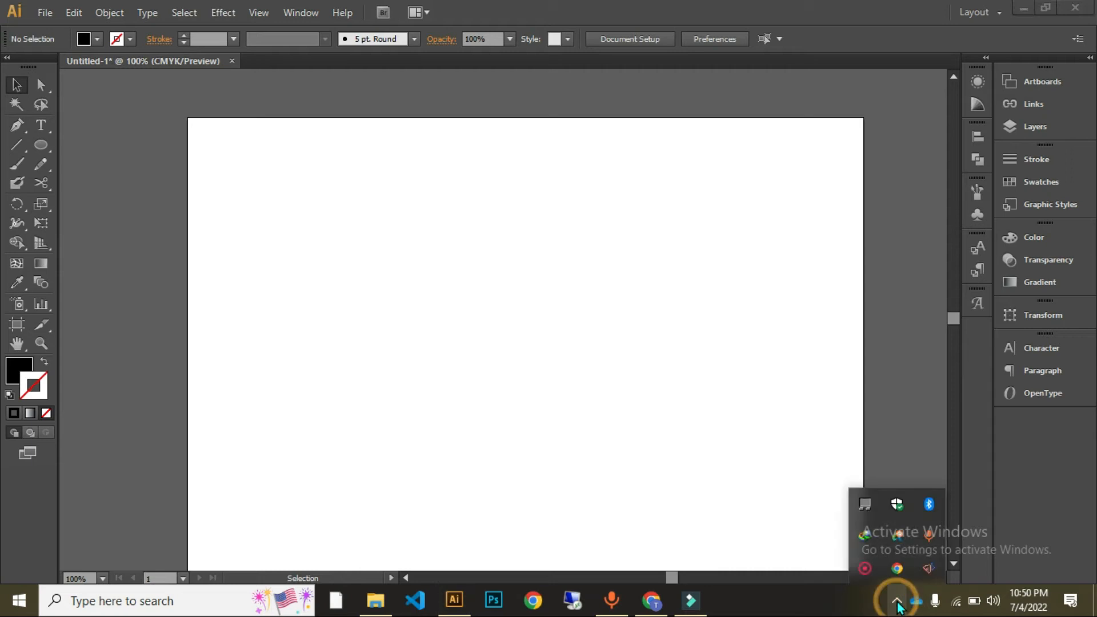
pyautogui.moveTo(581, 355); pyautogui.dragTo(573, 314)
pyautogui.moveTo(542, 276); pyautogui.dragTo(546, 281)
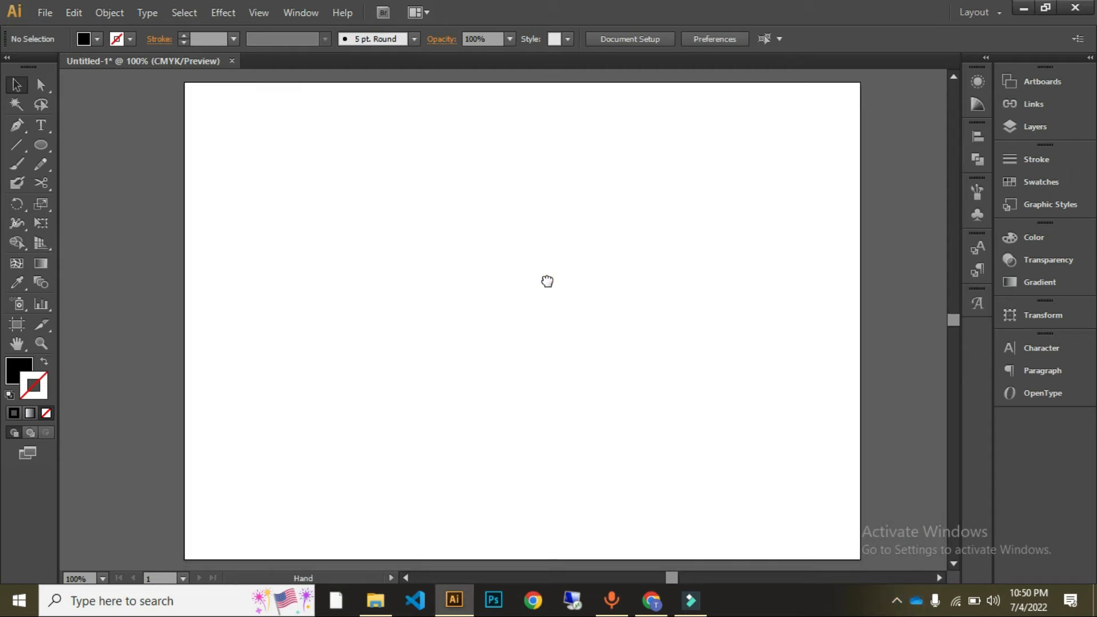
pyautogui.click(38, 130)
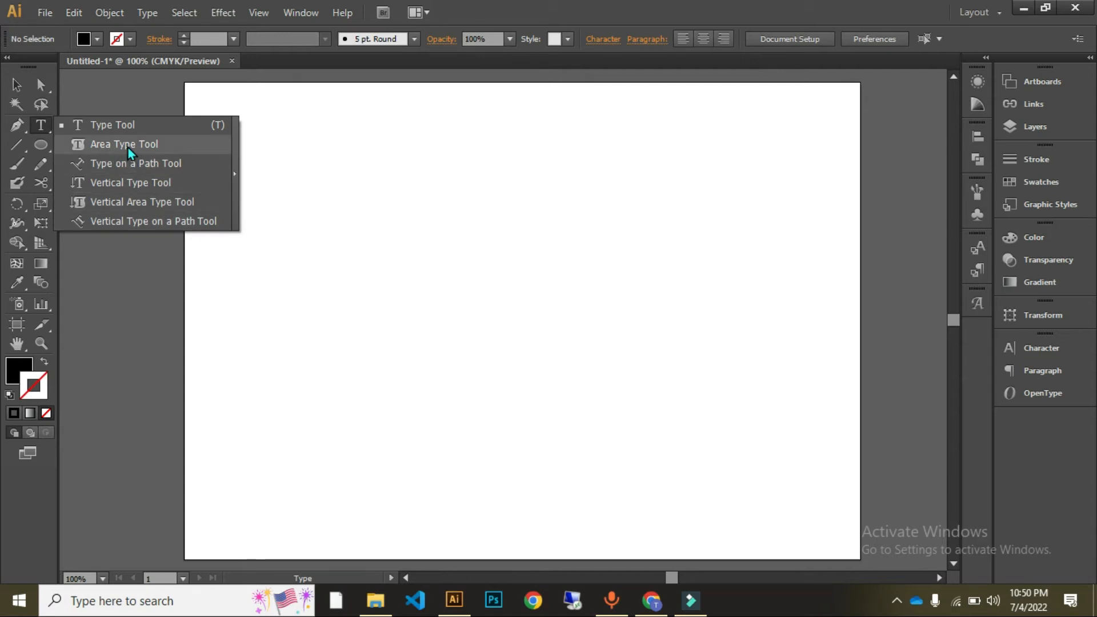
pyautogui.click(17, 85)
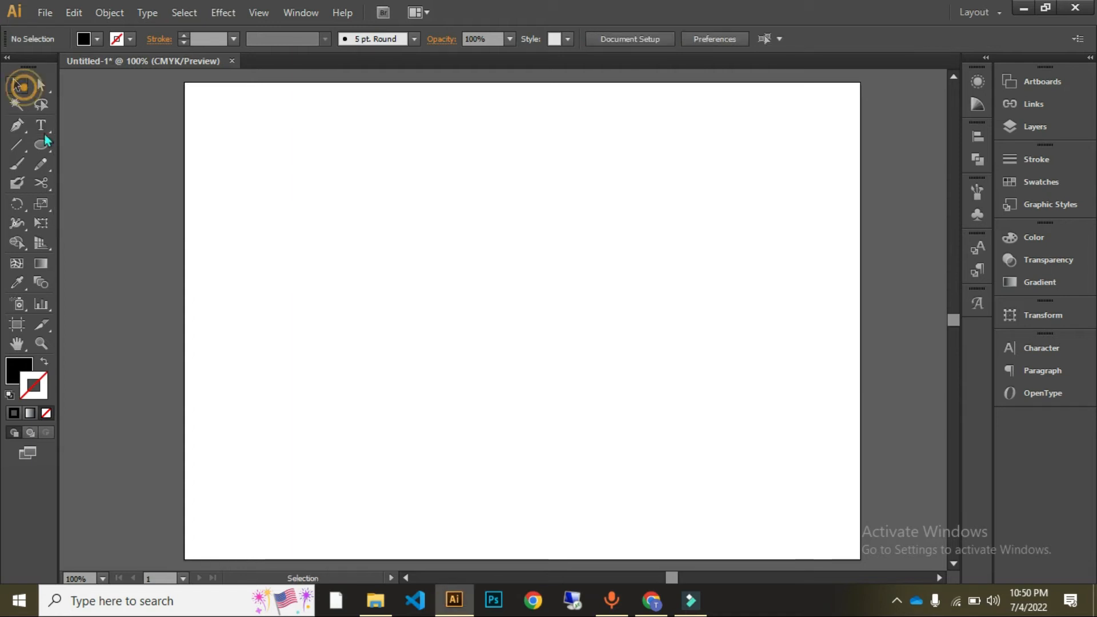
# - Draw a large black-filled circle with the Ellipse tool and place it near the middle of the artboard
pyautogui.press('l')
pyautogui.moveTo(337, 161); pyautogui.dragTo(620, 338)
pyautogui.press('v')
pyautogui.moveTo(446, 293); pyautogui.dragTo(453, 286)
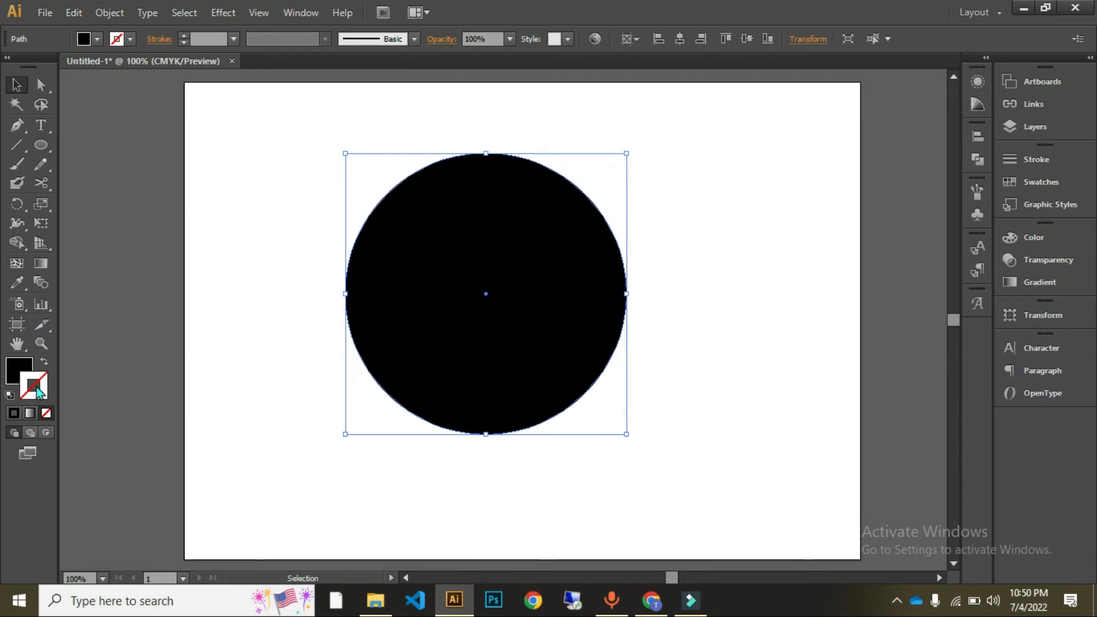
# - Swap the circle's fill and stroke to give it a black 1 pt outline without fill
pyautogui.click(44, 361)
pyautogui.click(270, 197)
pyautogui.moveTo(296, 155); pyautogui.dragTo(656, 377)
pyautogui.click(715, 334)
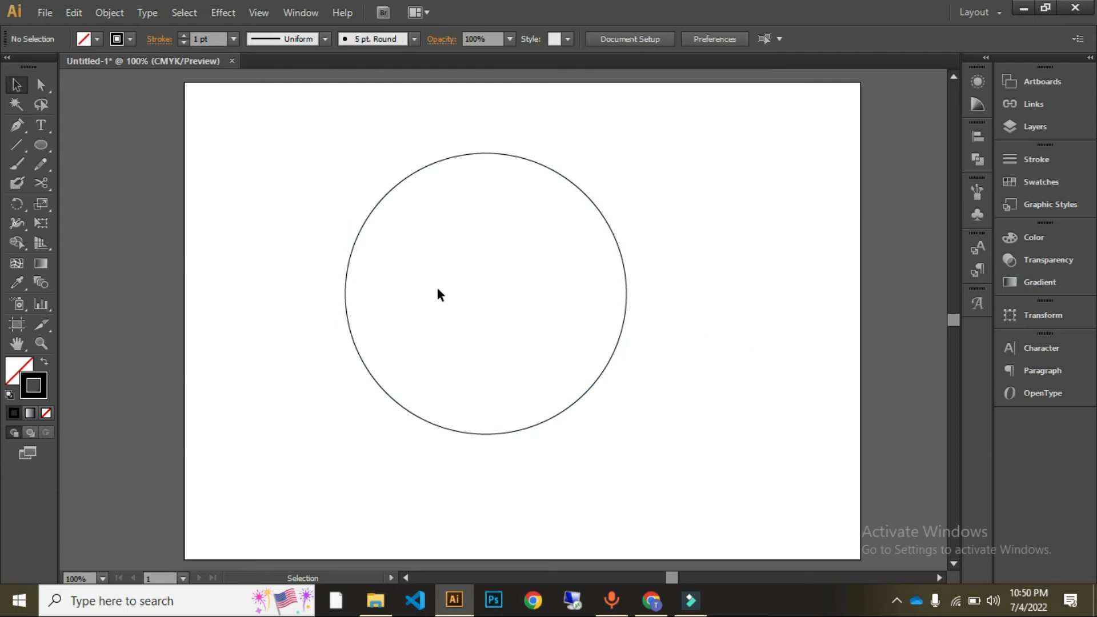
pyautogui.moveTo(332, 168); pyautogui.dragTo(543, 347)
pyautogui.click(657, 314)
# - Try typing random characters inside the circle with the ordinary Type tool, and erase them
pyautogui.click(40, 125)
pyautogui.click(424, 221)
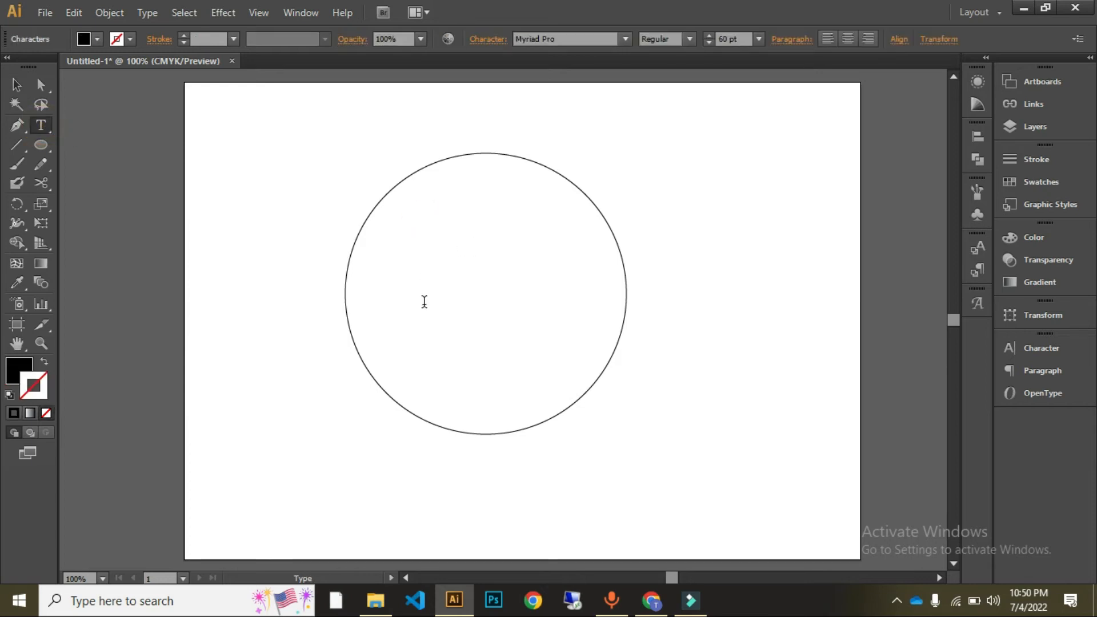
pyautogui.write('shsdkfhldkjfsdjfd ,nvb')
pyautogui.press('BackSpace')
pyautogui.press('BackSpace')
pyautogui.press('BackSpace')
pyautogui.press('BackSpace')
pyautogui.press('BackSpace')
pyautogui.press('BackSpace')
pyautogui.press('BackSpace')
pyautogui.press('BackSpace')
pyautogui.press('BackSpace')
pyautogui.press('BackSpace')
pyautogui.press('BackSpace')
pyautogui.press('BackSpace')
pyautogui.press('BackSpace')
pyautogui.press('BackSpace')
pyautogui.press('BackSpace')
pyautogui.press('BackSpace')
pyautogui.press('BackSpace')
pyautogui.press('BackSpace')
pyautogui.press('BackSpace')
pyautogui.press('BackSpace')
pyautogui.press('BackSpace')
pyautogui.click(16, 85)
pyautogui.moveTo(333, 123); pyautogui.dragTo(465, 256)
pyautogui.click(295, 235)
# - Switch to Chrome and copy the "What is Lorem Ipsum?" paragraph from lipsum.com
pyautogui.click(652, 600)
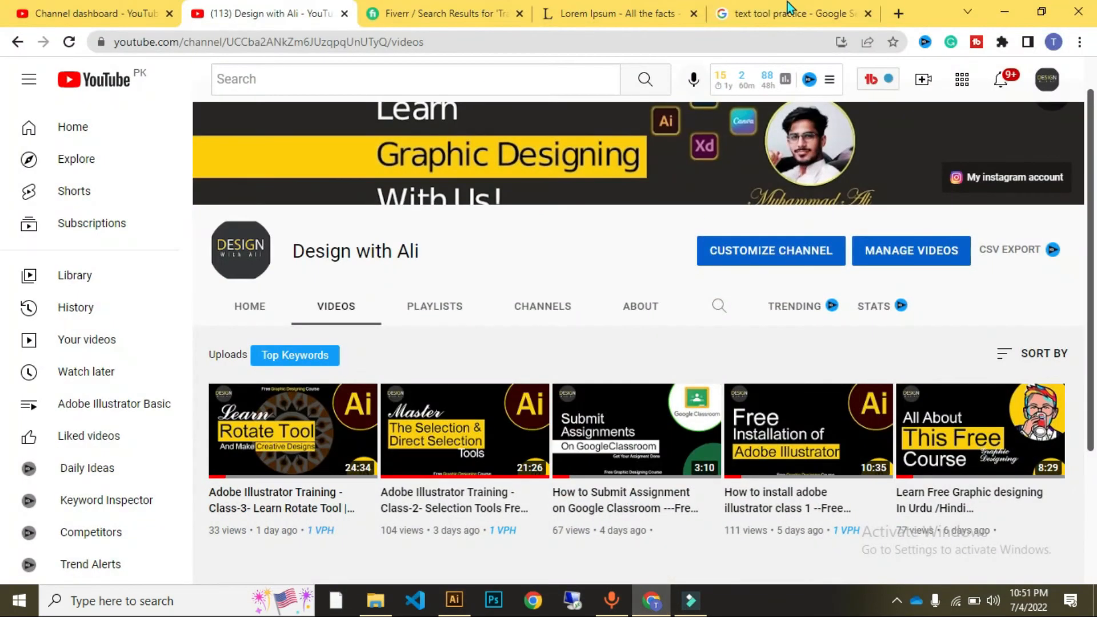
pyautogui.click(668, 4)
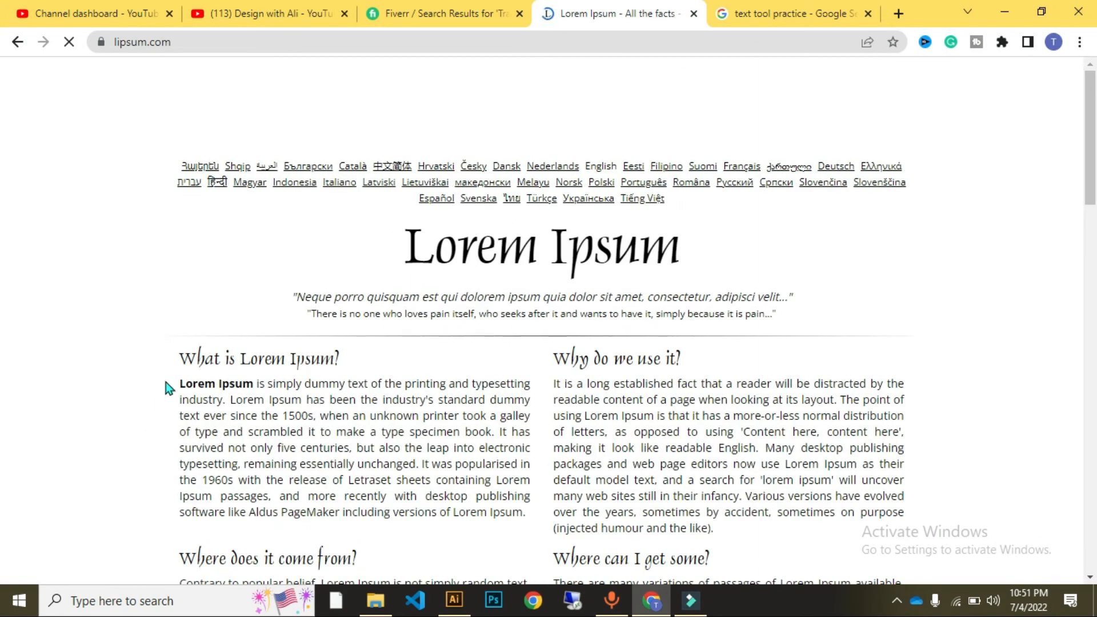
pyautogui.moveTo(179, 382); pyautogui.dragTo(505, 530)
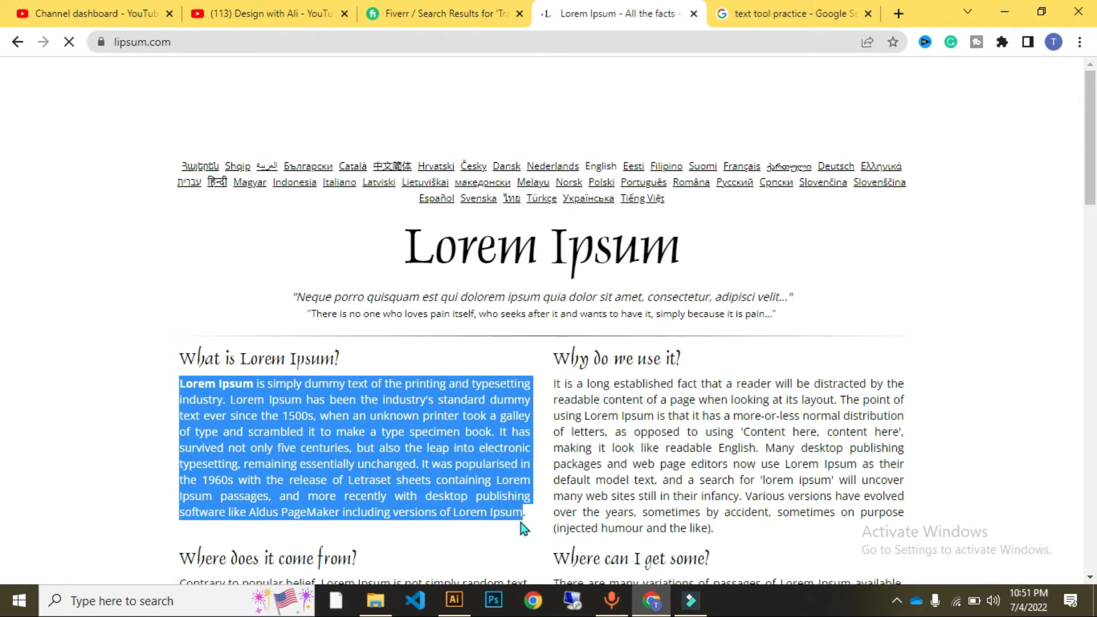
pyautogui.click(519, 523)
pyautogui.click(423, 479)
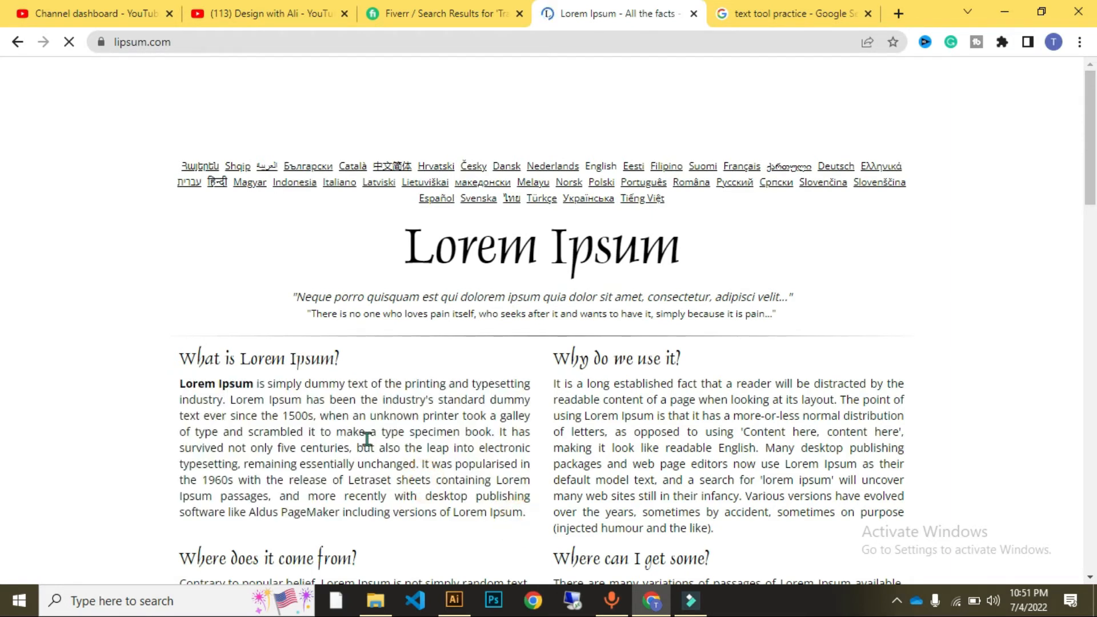
pyautogui.moveTo(180, 382); pyautogui.dragTo(526, 504)
pyautogui.hotkey('ctrl', 'c')
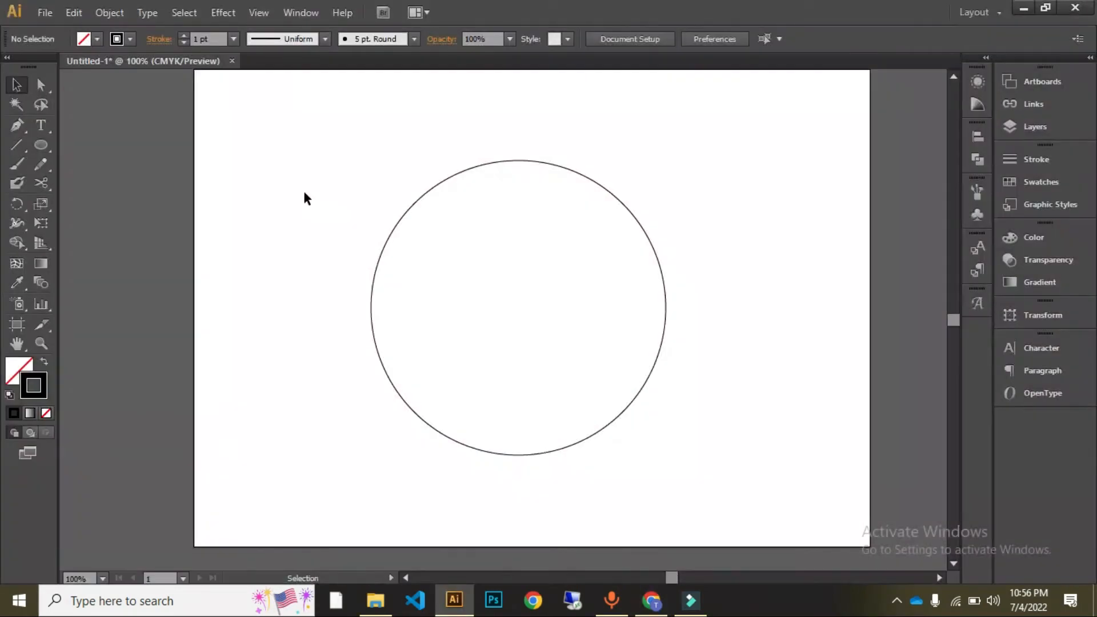
# - Turn the circle's outline into a text area with the Area Type tool
pyautogui.click(519, 161)
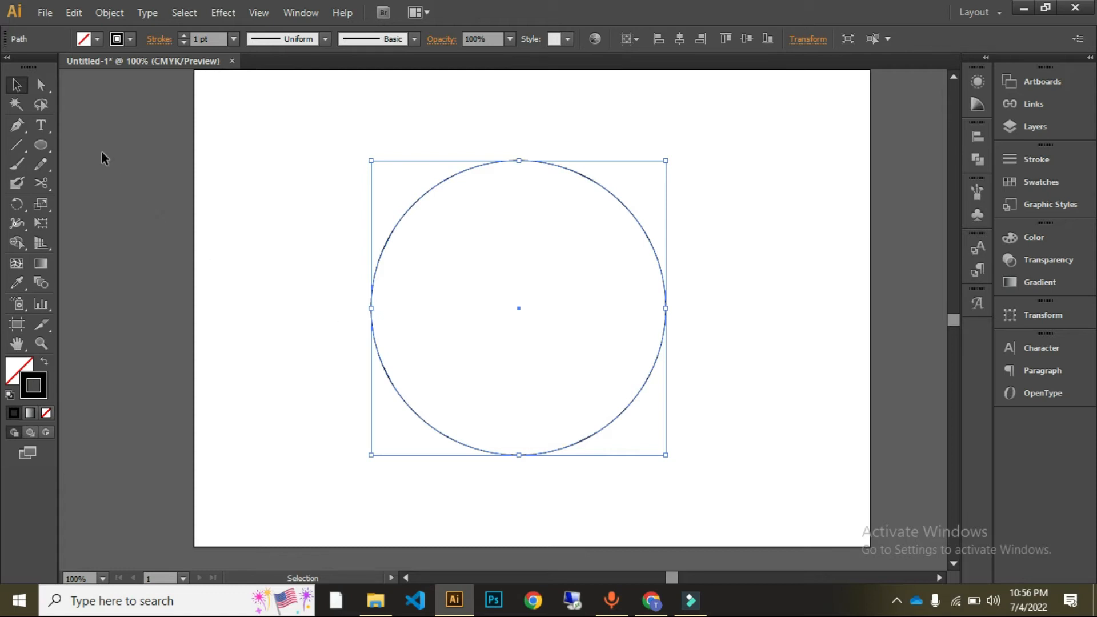
pyautogui.moveTo(47, 129); pyautogui.dragTo(112, 143)
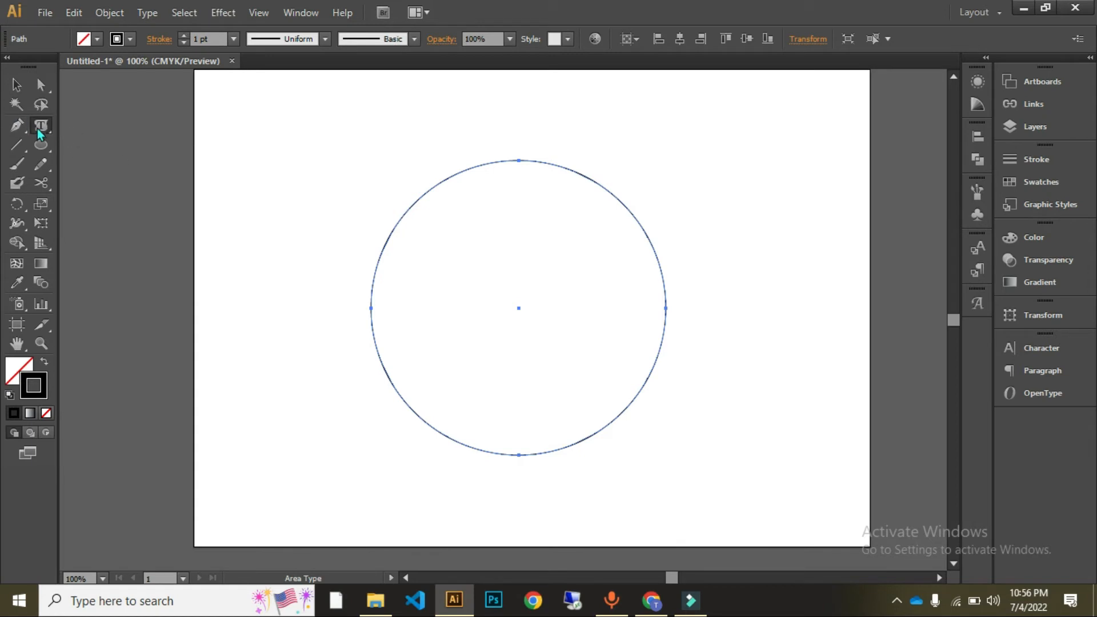
pyautogui.click(505, 163)
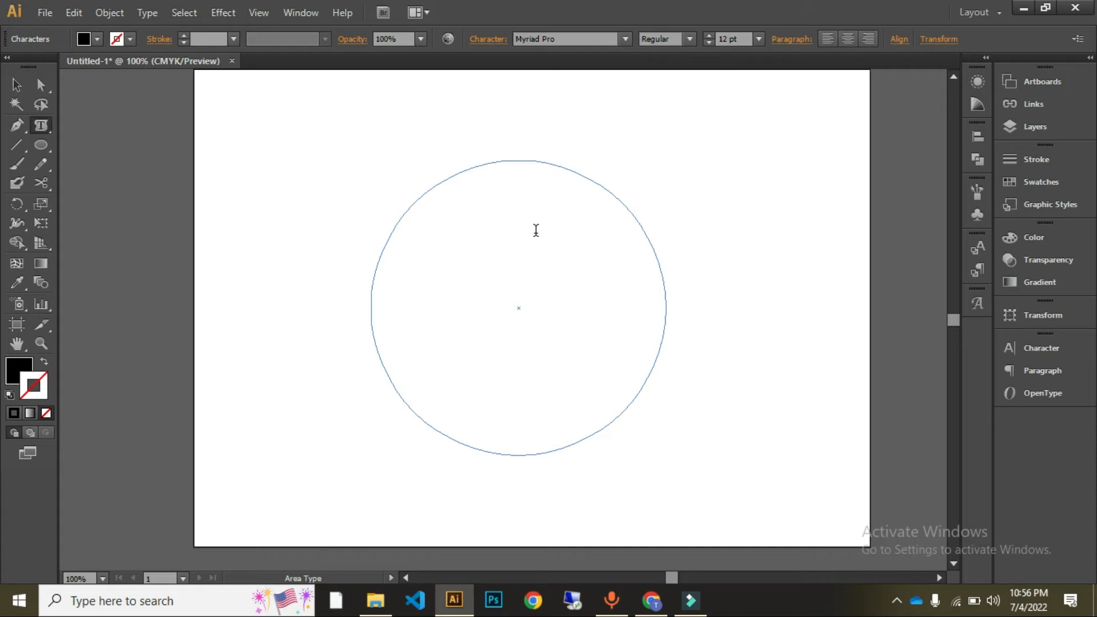
pyautogui.press('ctrl')
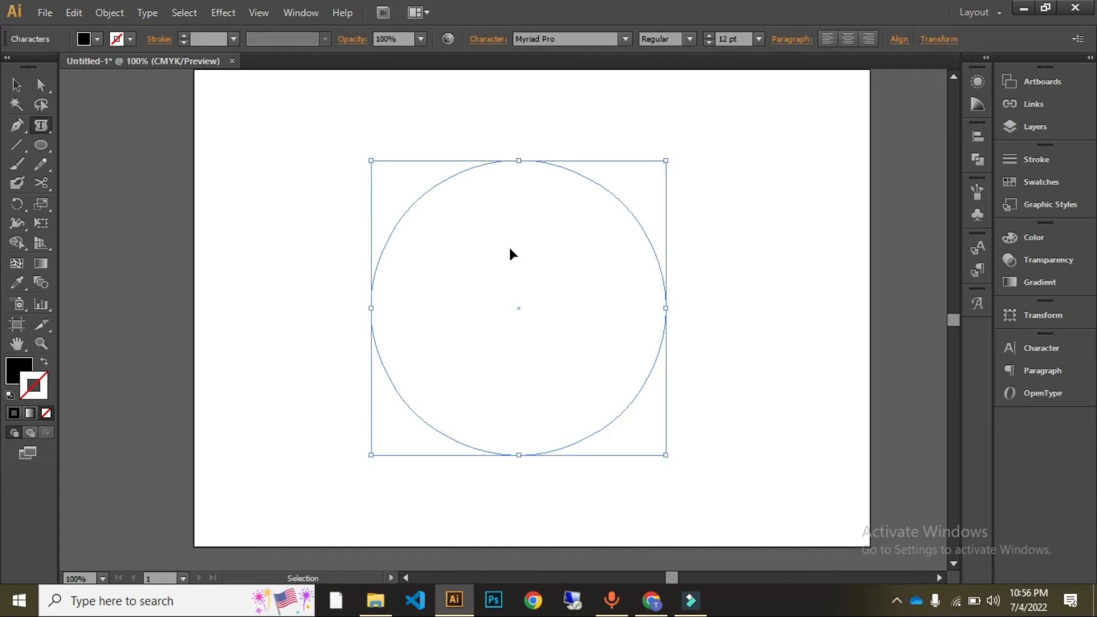
pyautogui.press('ctrl')
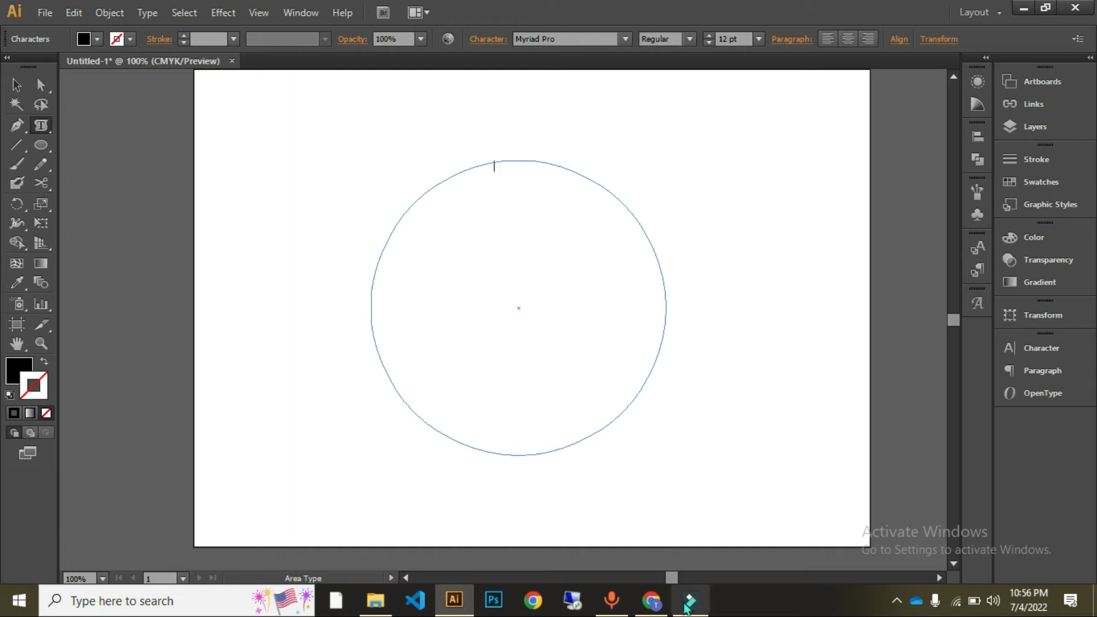
# - Paste the copied Lorem Ipsum paragraph into the circle three times to fill it, and finish the text editing
pyautogui.click(651, 600)
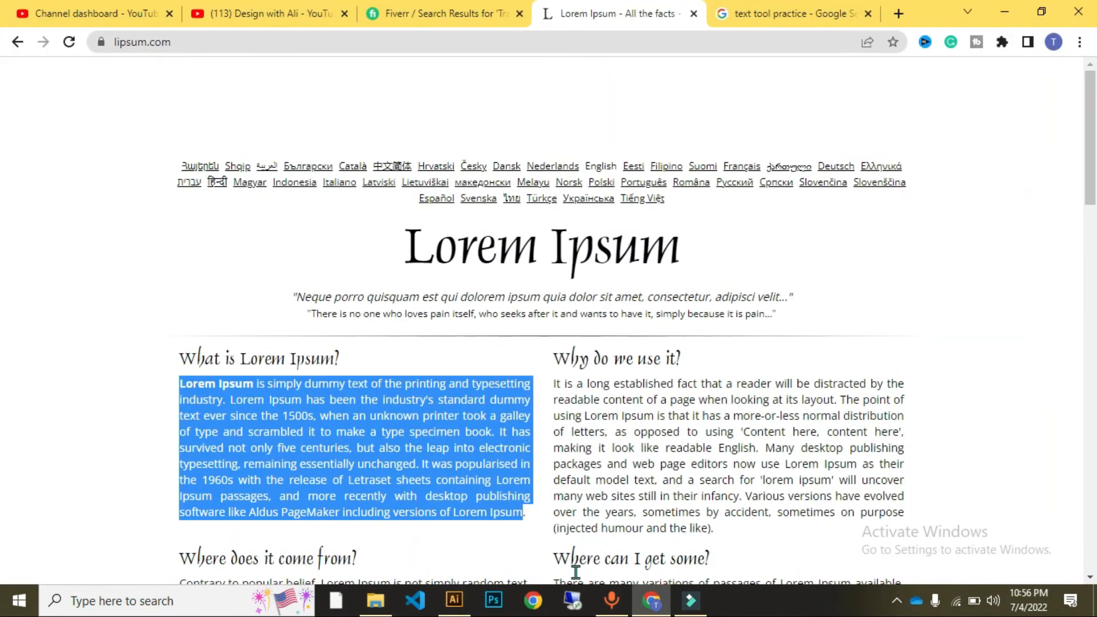
pyautogui.click(454, 600)
pyautogui.hotkey('ctrl', 'v')
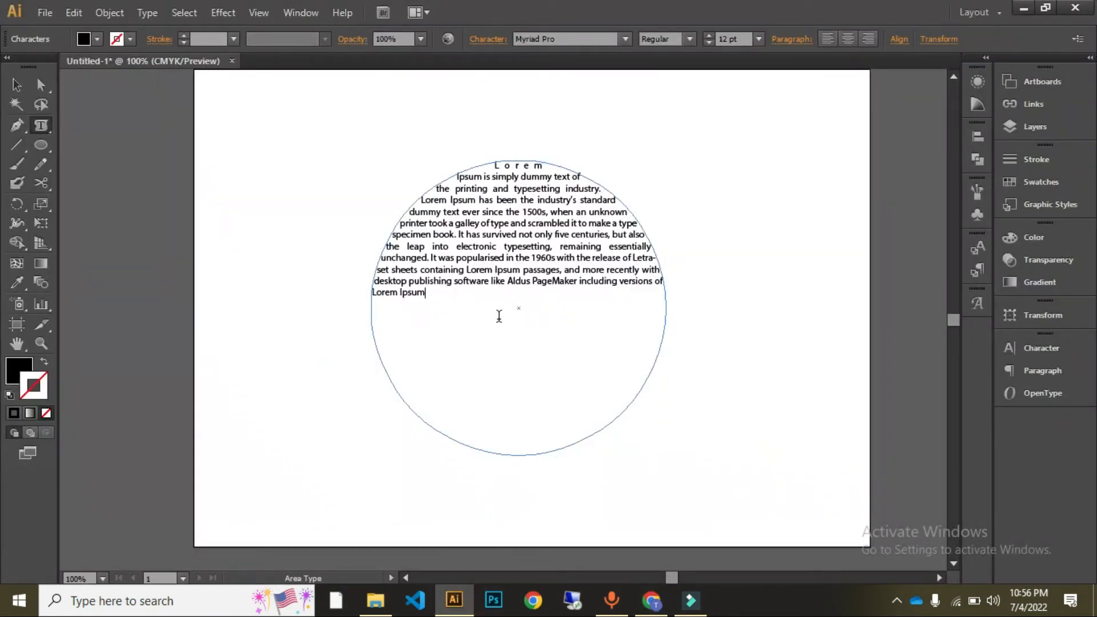
pyautogui.hotkey('ctrl', 'v')
pyautogui.hotkey('ctrl', 'v')
pyautogui.hotkey('ctrl', 'shift', 'a')
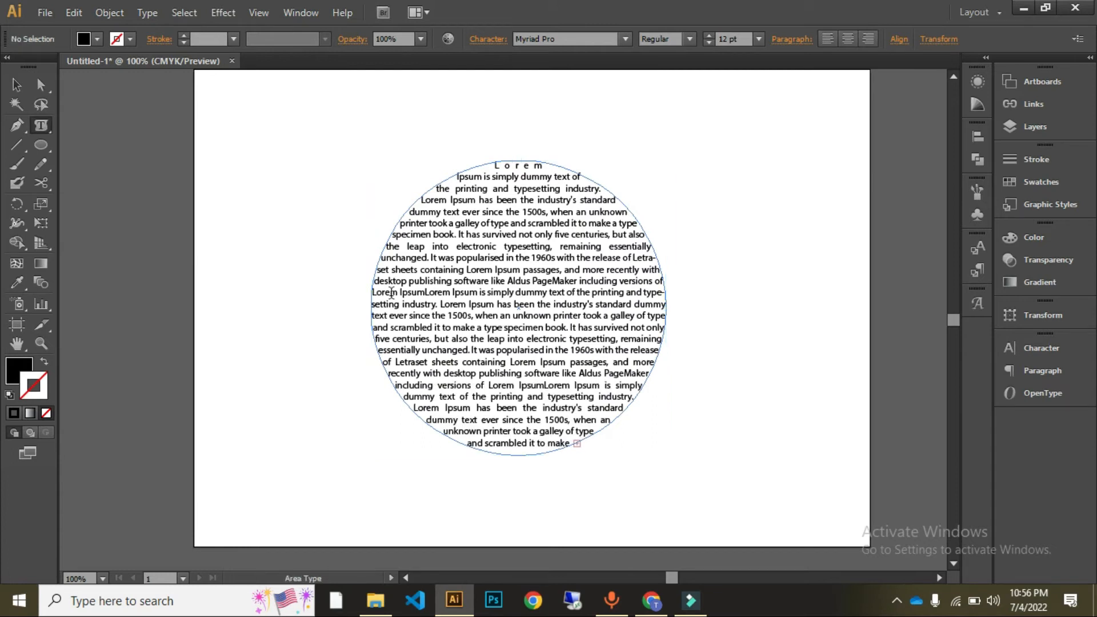
# - Select the circular Lorem Ipsum text block and delete it
pyautogui.click(16, 87)
pyautogui.moveTo(273, 99); pyautogui.dragTo(749, 491)
pyautogui.click(759, 382)
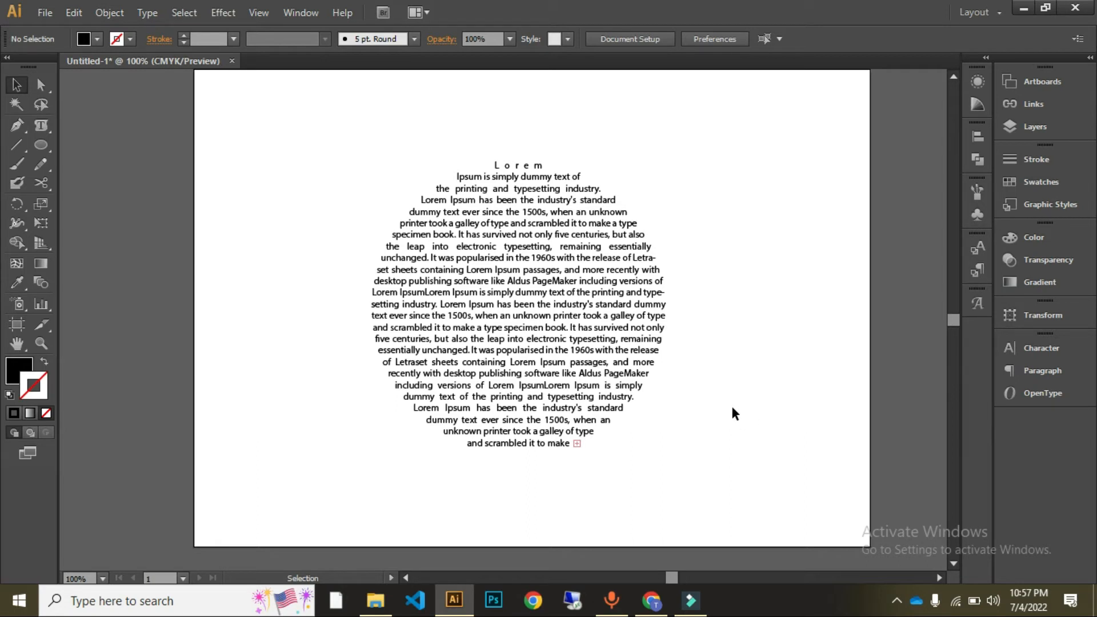
pyautogui.moveTo(327, 149); pyautogui.dragTo(691, 469)
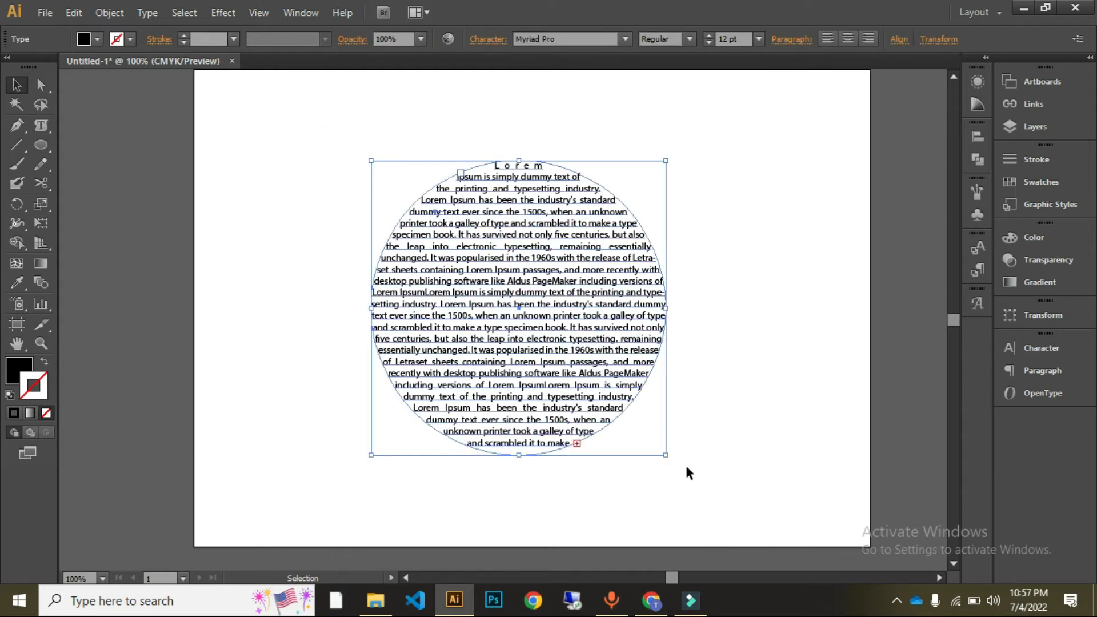
pyautogui.press('Delete')
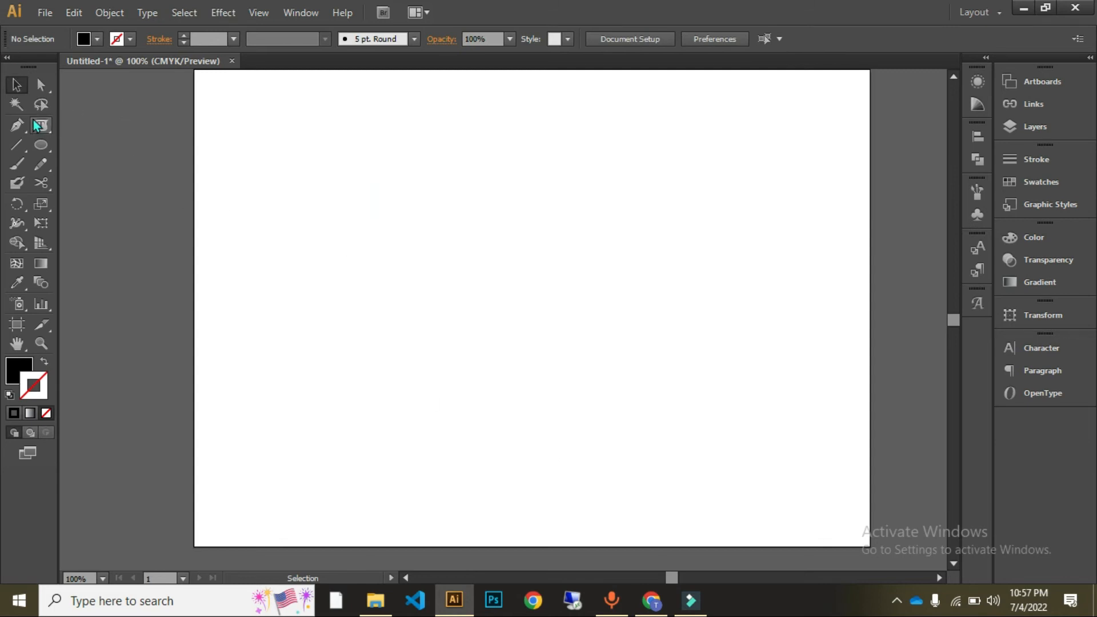
# - Draw a large circle in the middle of the artboard with a black outline and no fill
pyautogui.click(40, 143)
pyautogui.moveTo(393, 164); pyautogui.dragTo(676, 445)
pyautogui.click(45, 363)
pyautogui.press('v')
# - Set the text "DESIGN" at 72 pt along the top of the circle with the Type on a Path tool
pyautogui.click(37, 130)
pyautogui.moveTo(36, 132); pyautogui.dragTo(131, 173)
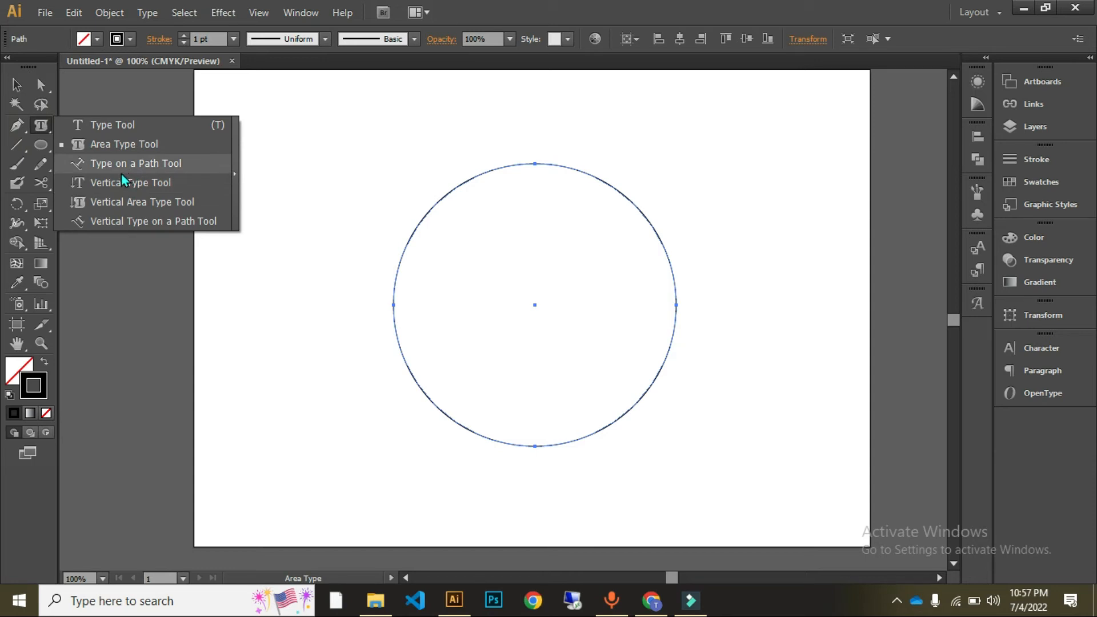
pyautogui.moveTo(121, 173); pyautogui.dragTo(121, 175)
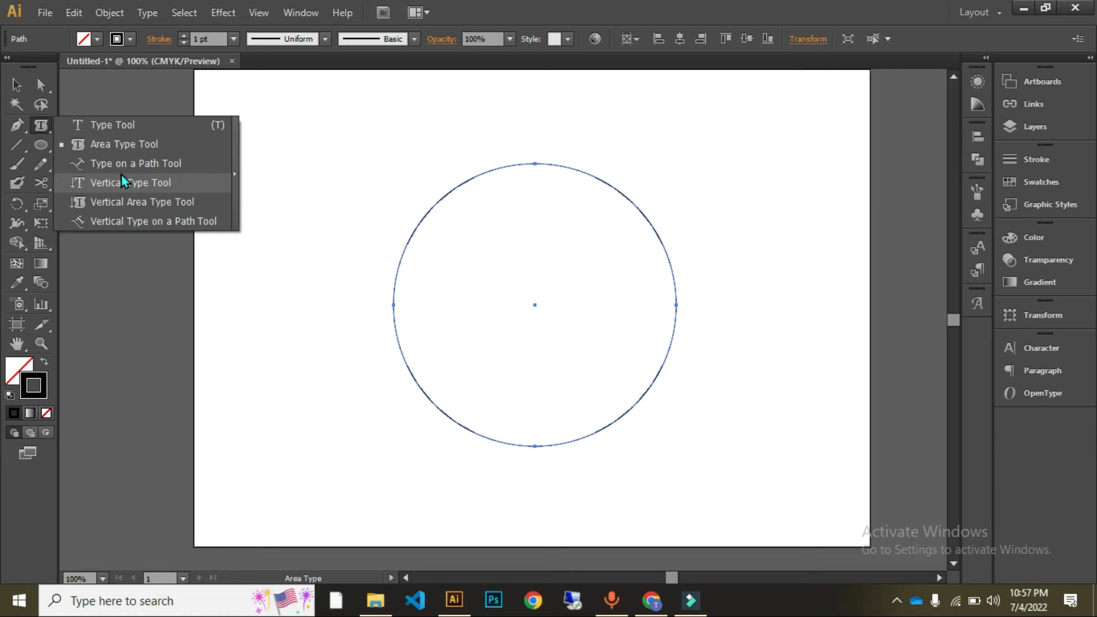
pyautogui.moveTo(121, 175); pyautogui.dragTo(84, 171)
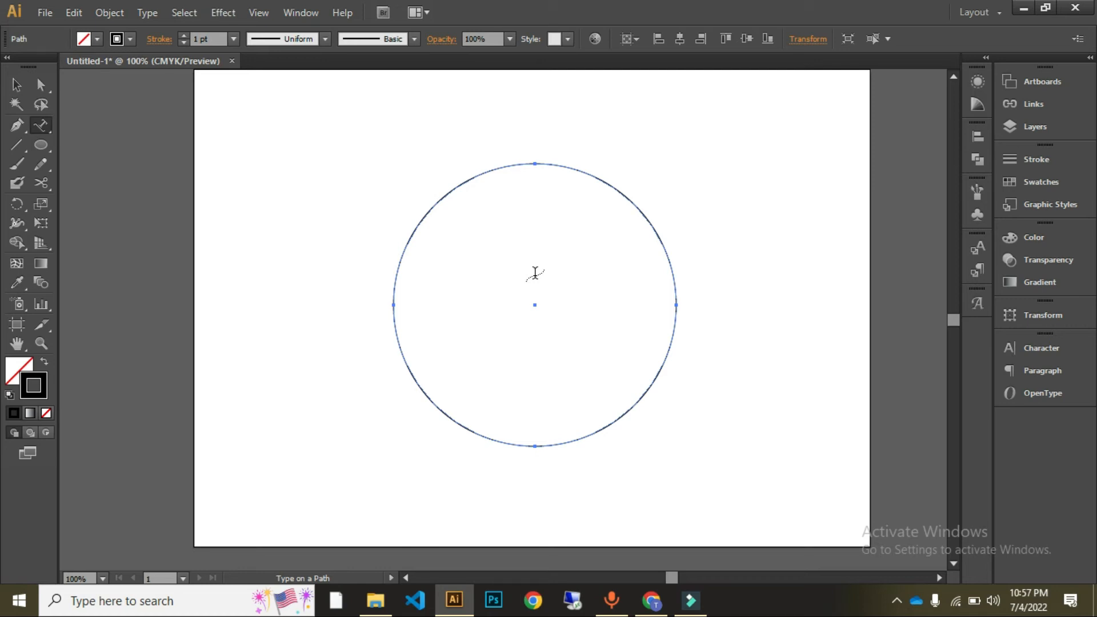
pyautogui.click(510, 166)
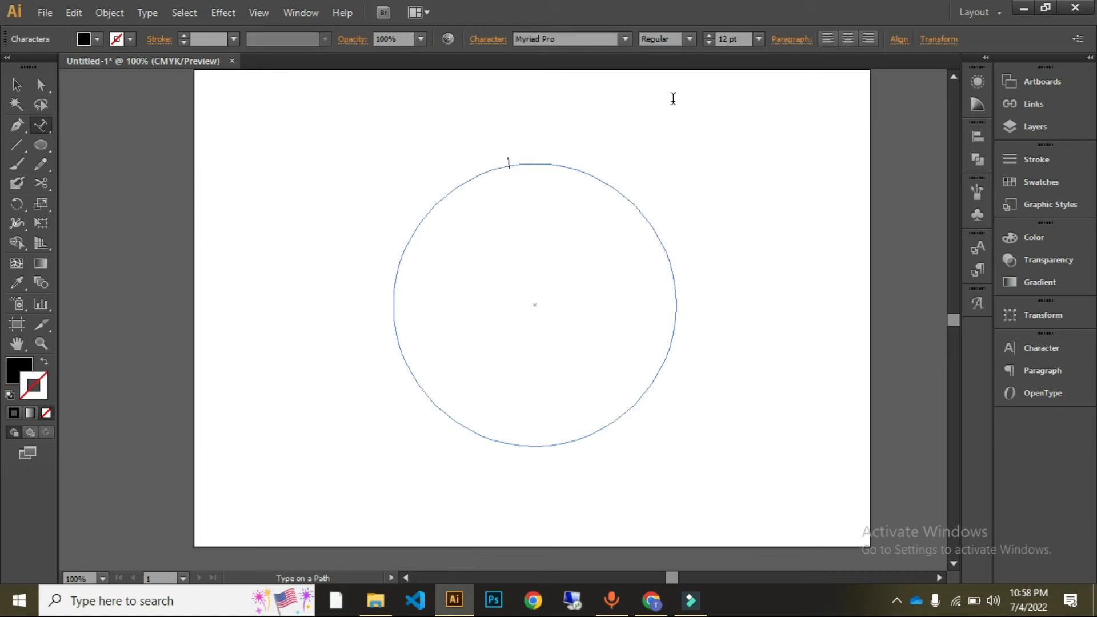
pyautogui.click(758, 39)
pyautogui.click(793, 323)
pyautogui.write('DESIGN')
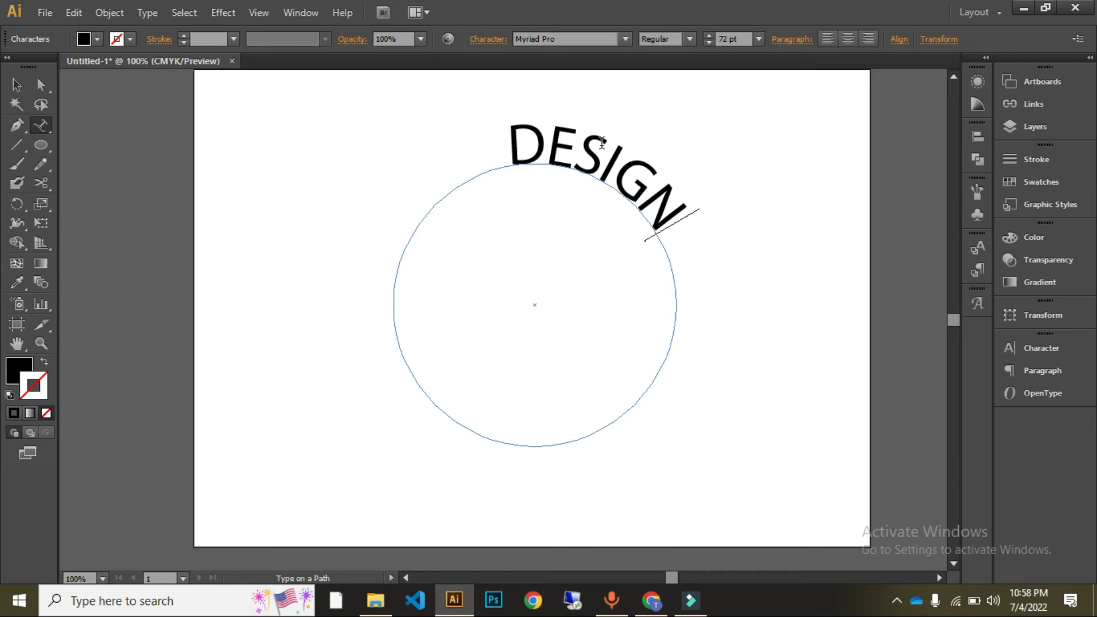
pyautogui.click(18, 86)
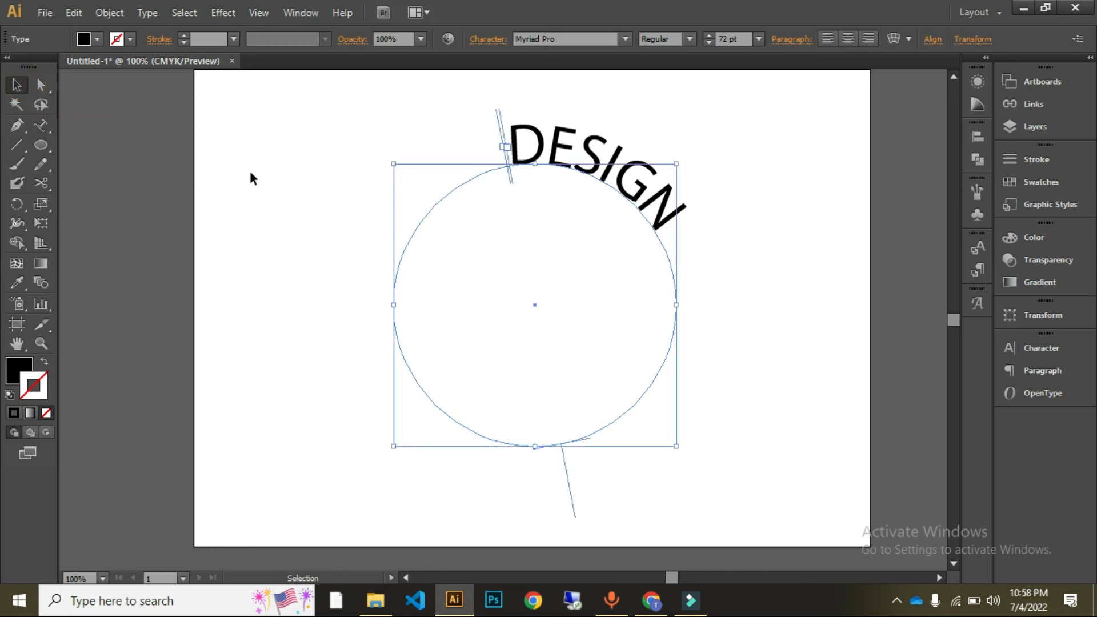
pyautogui.click(264, 180)
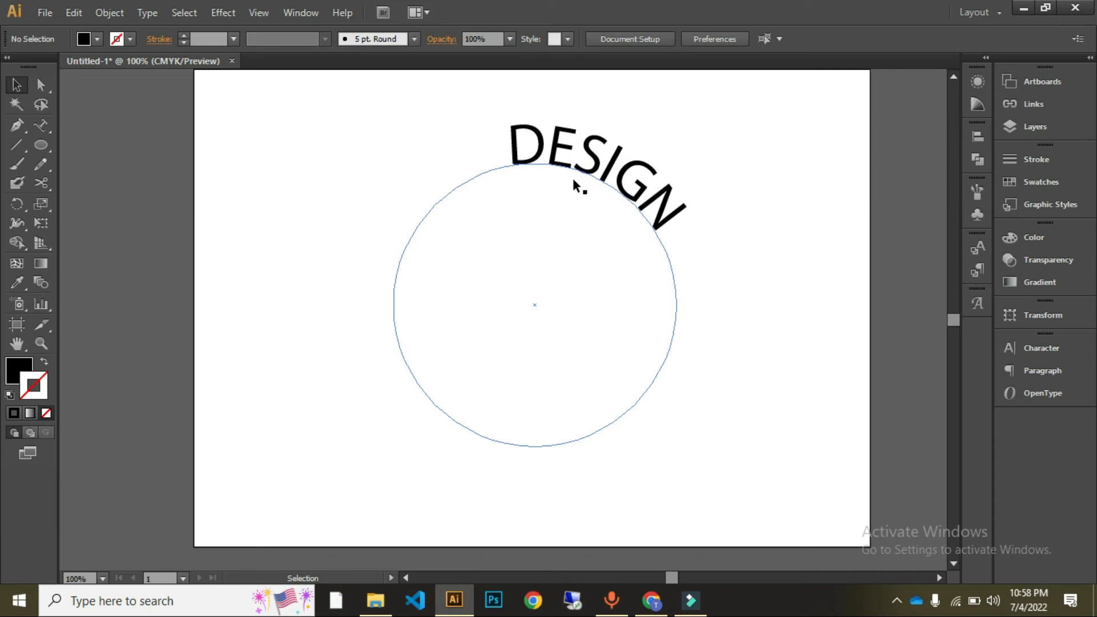
# - Examine the start, centre and end brackets of the DESIGN path text around the circle
pyautogui.click(586, 155)
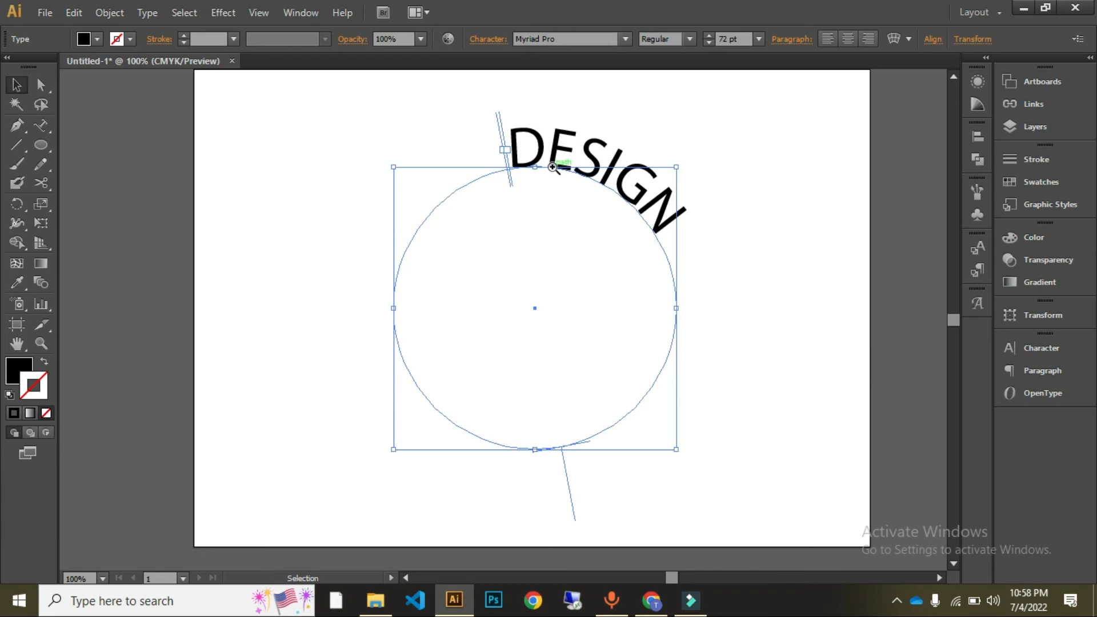
pyautogui.press('z')
pyautogui.click(515, 134)
pyautogui.scroll(-5, 617, 392)
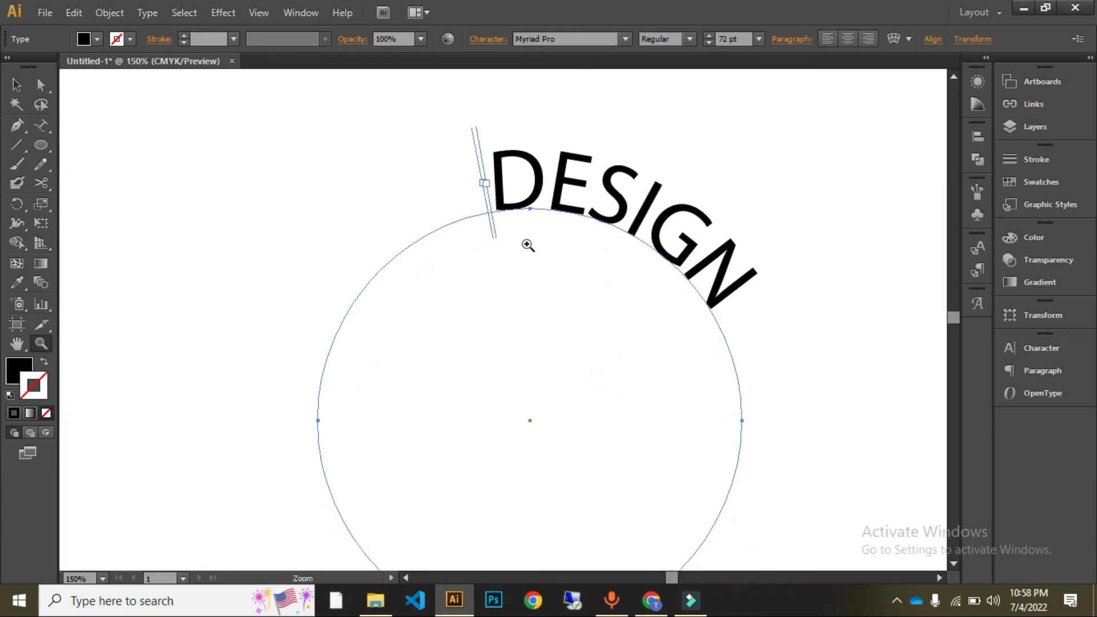
pyautogui.scroll(-8, 622, 303)
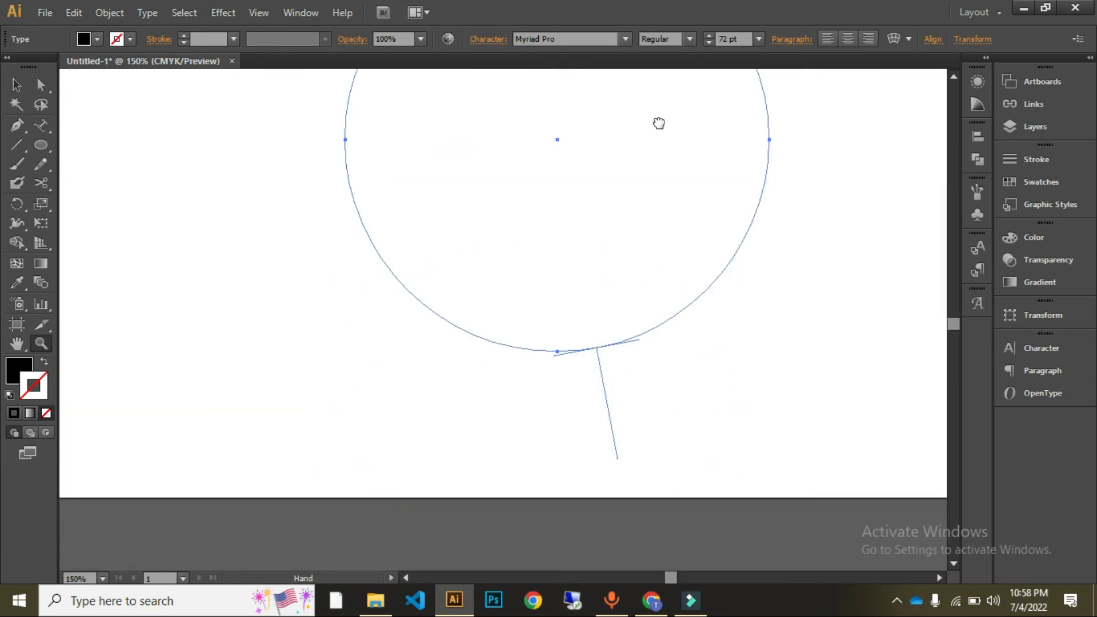
pyautogui.moveTo(672, 77); pyautogui.dragTo(671, 188)
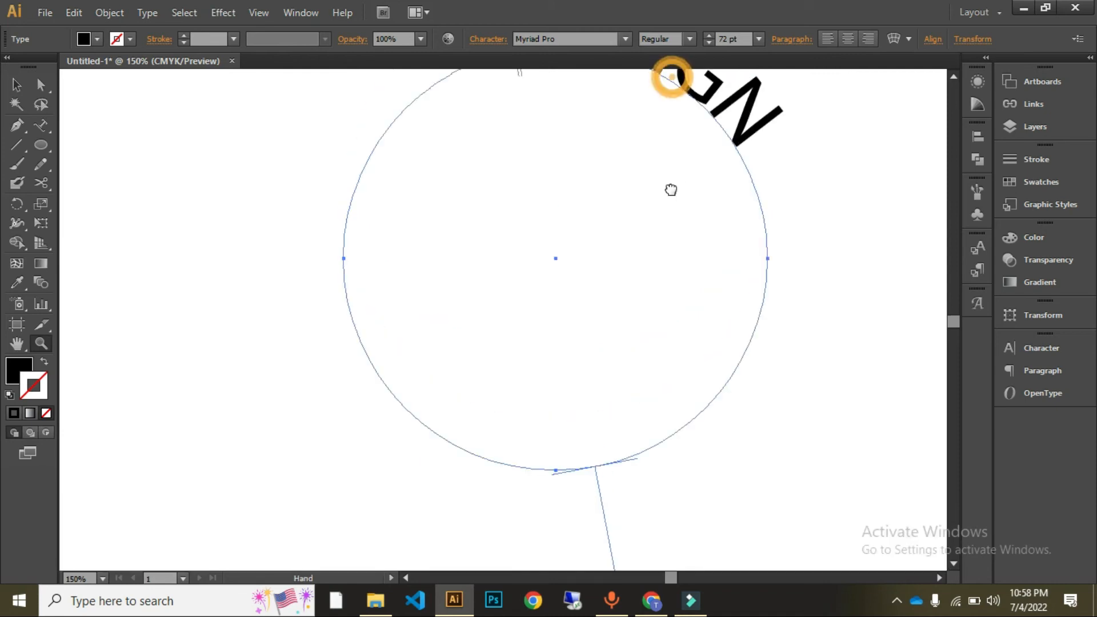
pyautogui.keyDown('alt'); pyautogui.click(648, 213); pyautogui.keyUp('alt')
pyautogui.moveTo(618, 292); pyautogui.dragTo(584, 304)
pyautogui.press('v')
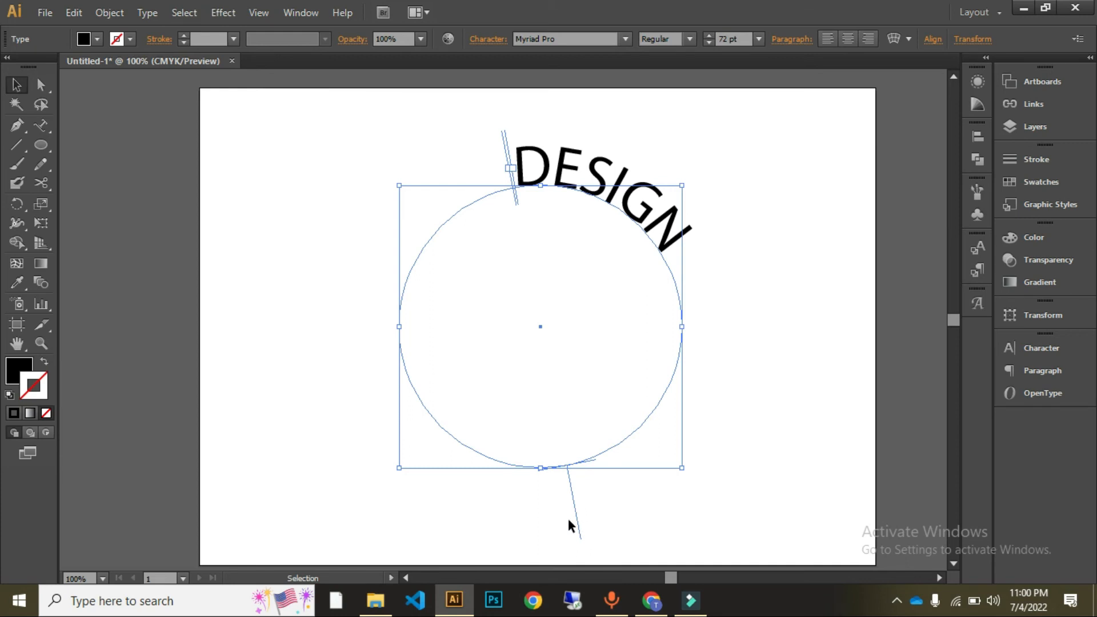
# - Slide the DESIGN text along the circle by its brackets until it is centred on the top arc
pyautogui.moveTo(593, 523); pyautogui.dragTo(674, 511)
pyautogui.click(778, 311)
pyautogui.click(506, 172)
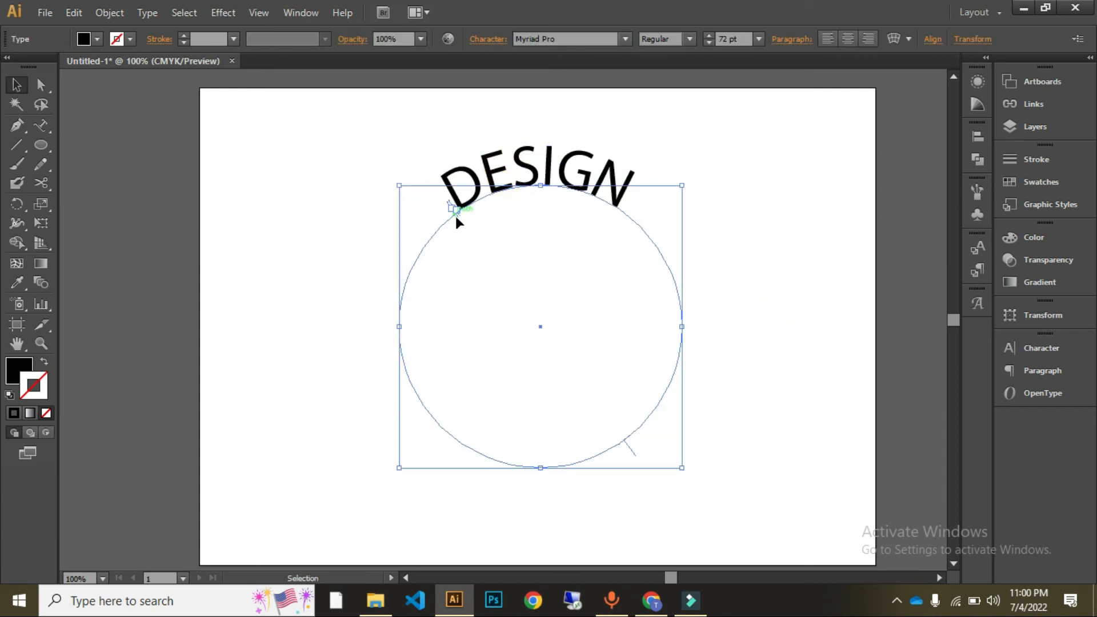
# - Move the path text's end bracket to the circle's lower-left arc, with DESIGN starting on the upper-left arc
pyautogui.moveTo(455, 213); pyautogui.dragTo(427, 326)
pyautogui.moveTo(395, 327); pyautogui.dragTo(398, 407)
pyautogui.click(349, 328)
pyautogui.moveTo(459, 211); pyautogui.dragTo(476, 239)
pyautogui.click(354, 252)
# - Try flipping the DESIGN text to the inside of the circle with its centre bracket, and undo each flip
pyautogui.click(583, 177)
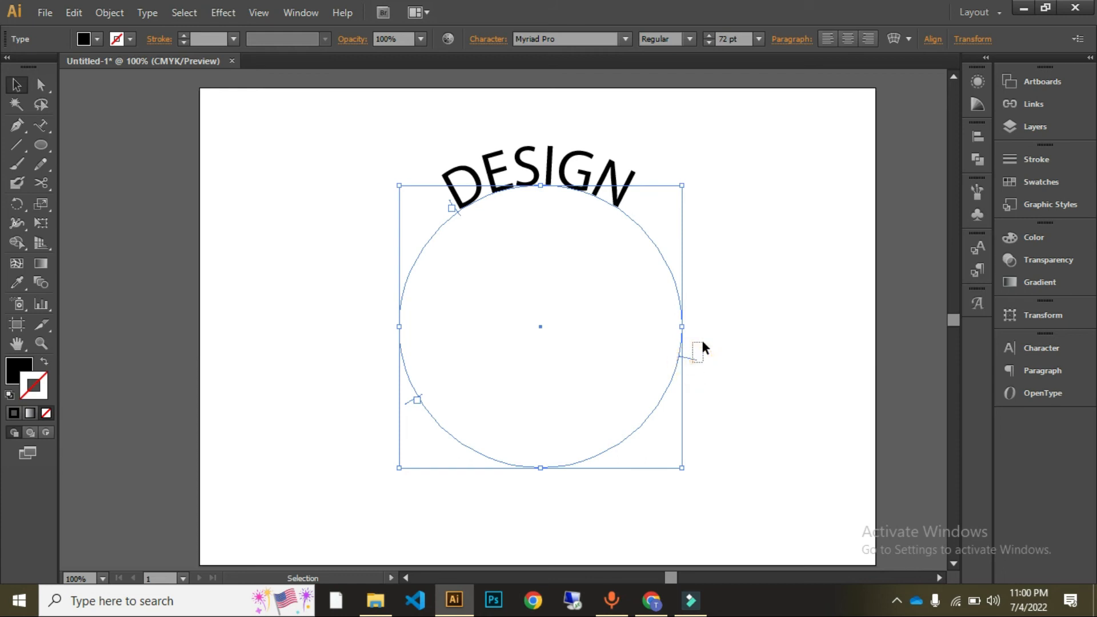
pyautogui.click(692, 359)
pyautogui.click(563, 190)
pyautogui.click(697, 360)
pyautogui.click(579, 188)
pyautogui.click(786, 174)
pyautogui.click(607, 181)
pyautogui.moveTo(691, 358); pyautogui.dragTo(633, 325)
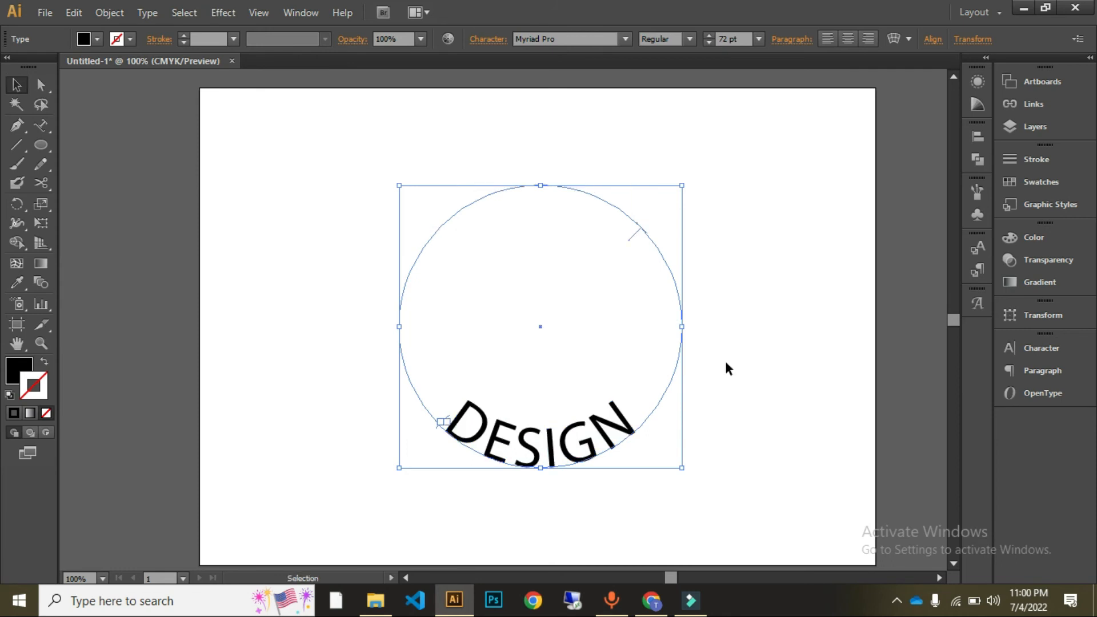
pyautogui.click(746, 365)
pyautogui.click(627, 418)
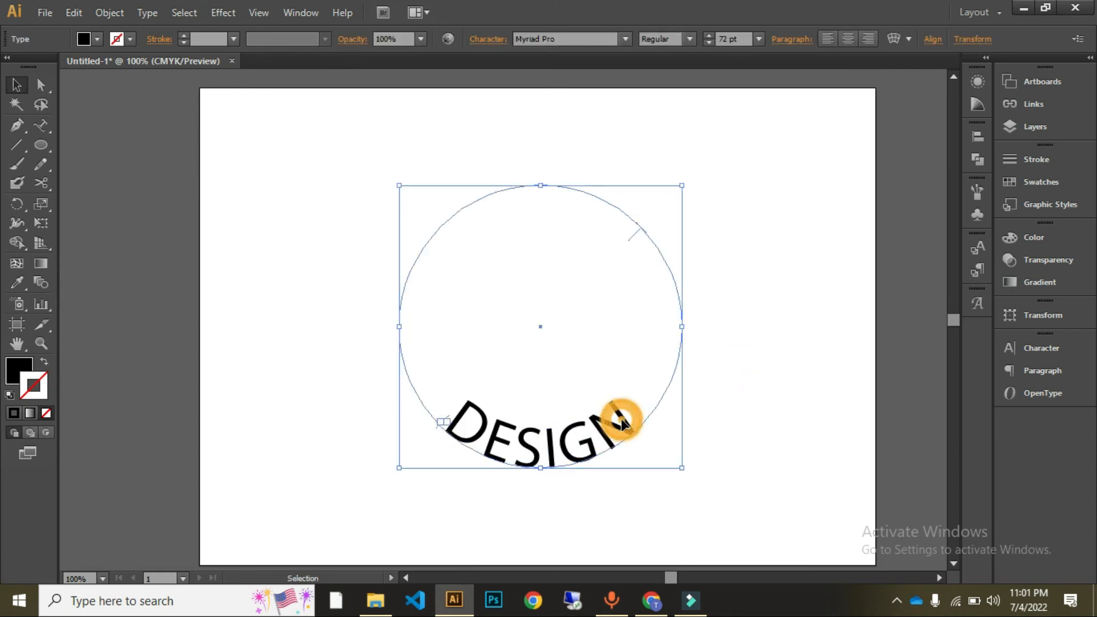
pyautogui.hotkey('ctrl', 'z')
pyautogui.moveTo(697, 363); pyautogui.dragTo(430, 319)
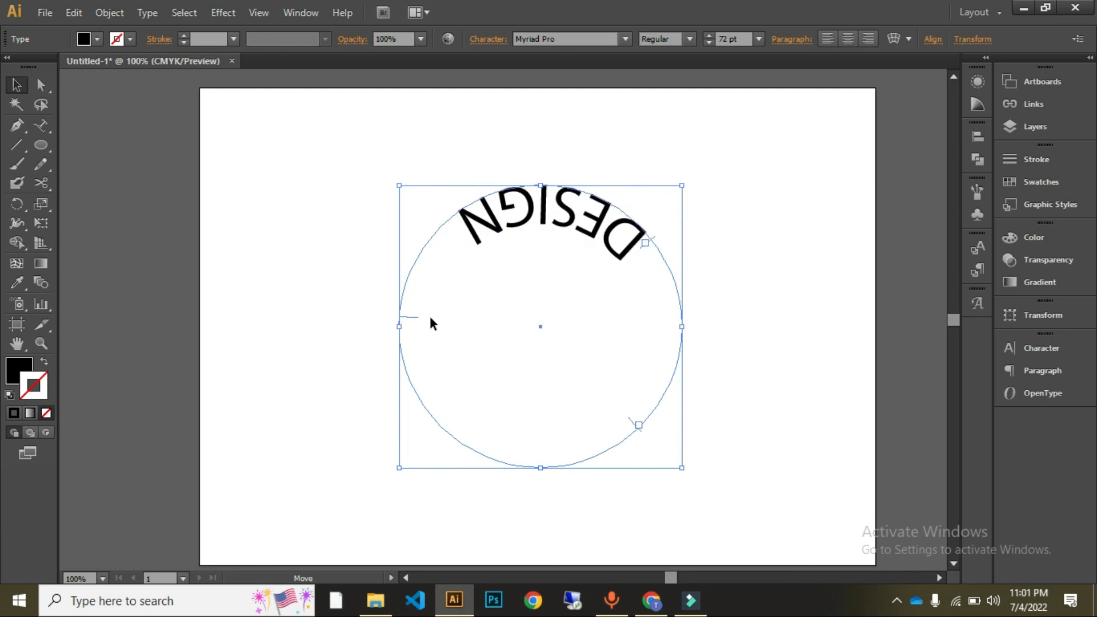
pyautogui.hotkey('ctrl', 'z')
# - Slide the start of the DESIGN text around the circle and return it to the centred position on top
pyautogui.click(843, 309)
pyautogui.click(456, 215)
pyautogui.moveTo(456, 214); pyautogui.dragTo(676, 371)
pyautogui.moveTo(408, 291); pyautogui.dragTo(457, 214)
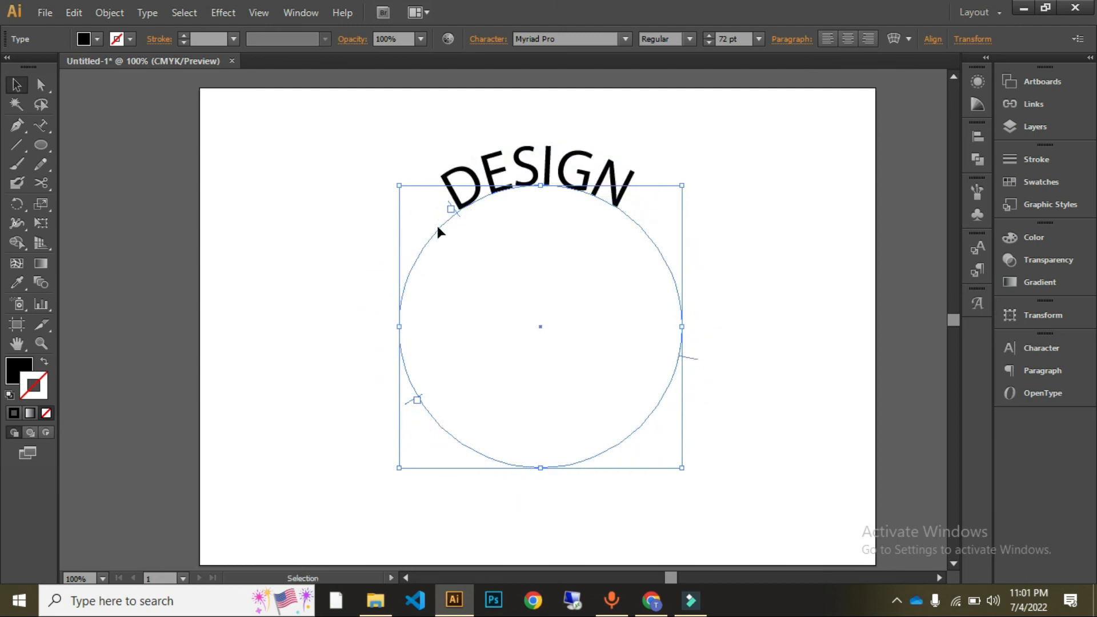
pyautogui.click(338, 209)
pyautogui.moveTo(358, 162); pyautogui.dragTo(724, 377)
pyautogui.click(240, 186)
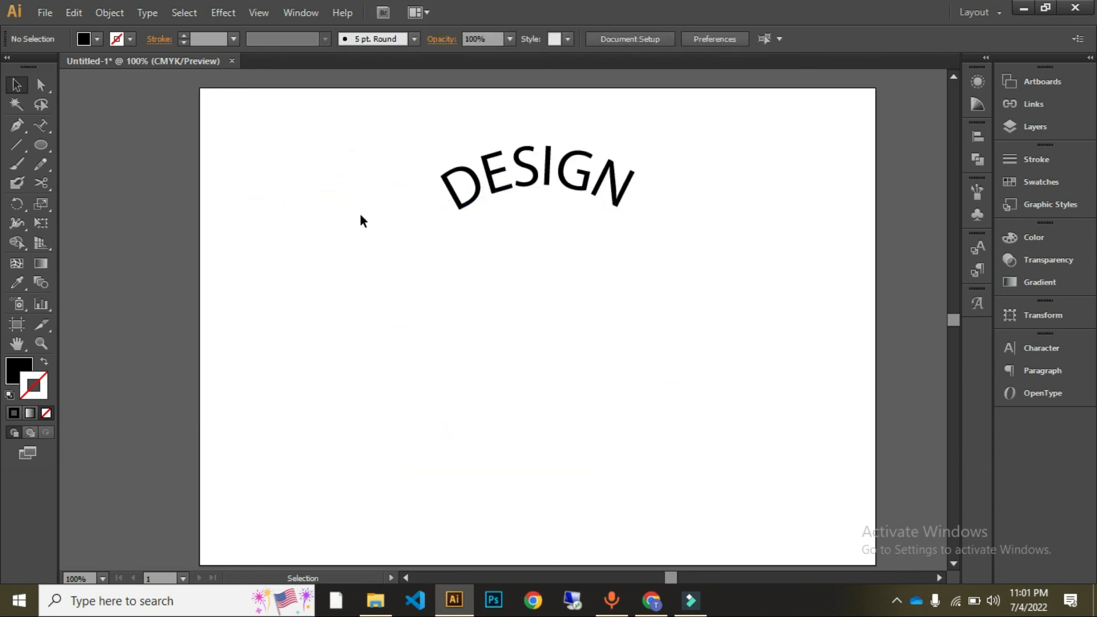
# - Draw a circle just below the DESIGN text, and swap fill and stroke so both have black outlines without fill
pyautogui.click(502, 191)
pyautogui.click(326, 226)
pyautogui.press('l')
pyautogui.moveTo(321, 175); pyautogui.dragTo(680, 379)
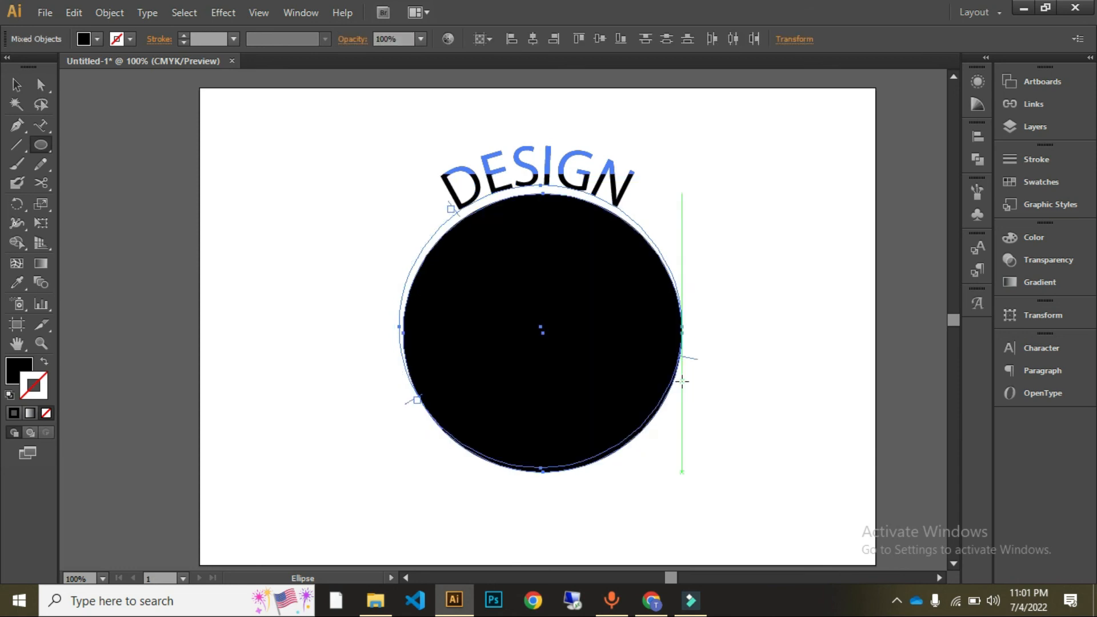
pyautogui.click(44, 361)
pyautogui.press('v')
pyautogui.click(287, 238)
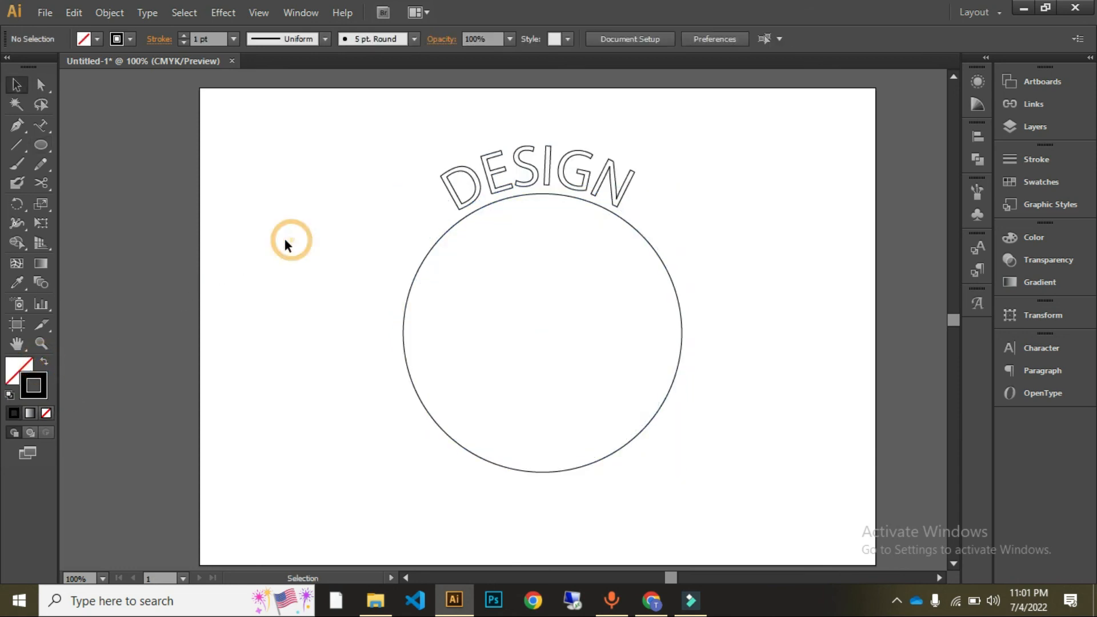
# - Nudge the outlined circle up slightly and move it down to leave a gap below the DESIGN text
pyautogui.click(554, 196)
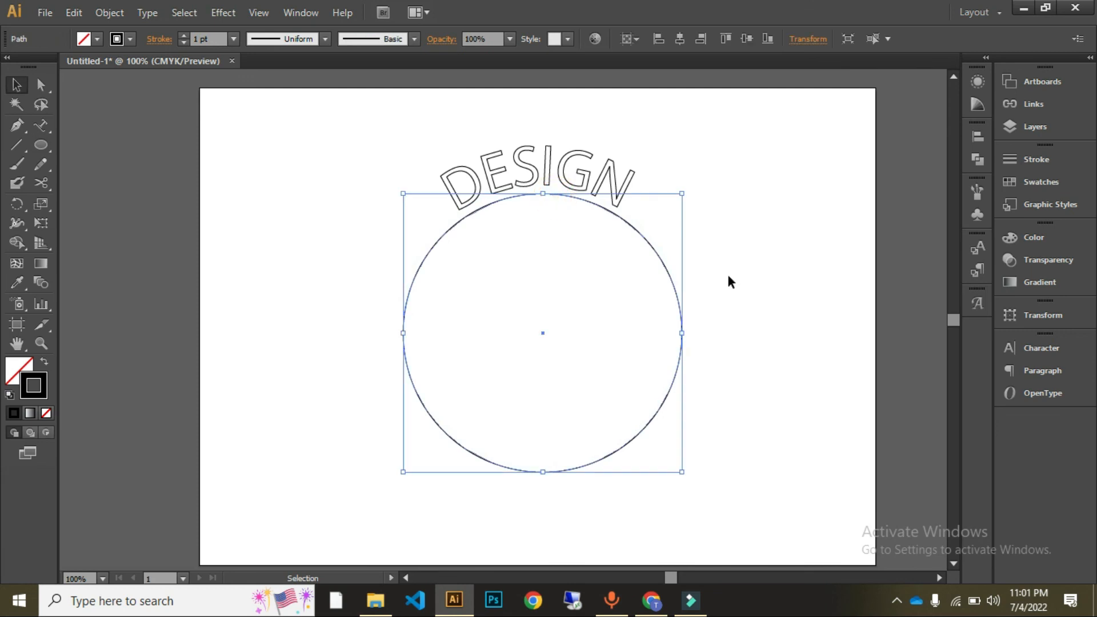
pyautogui.press('Up')
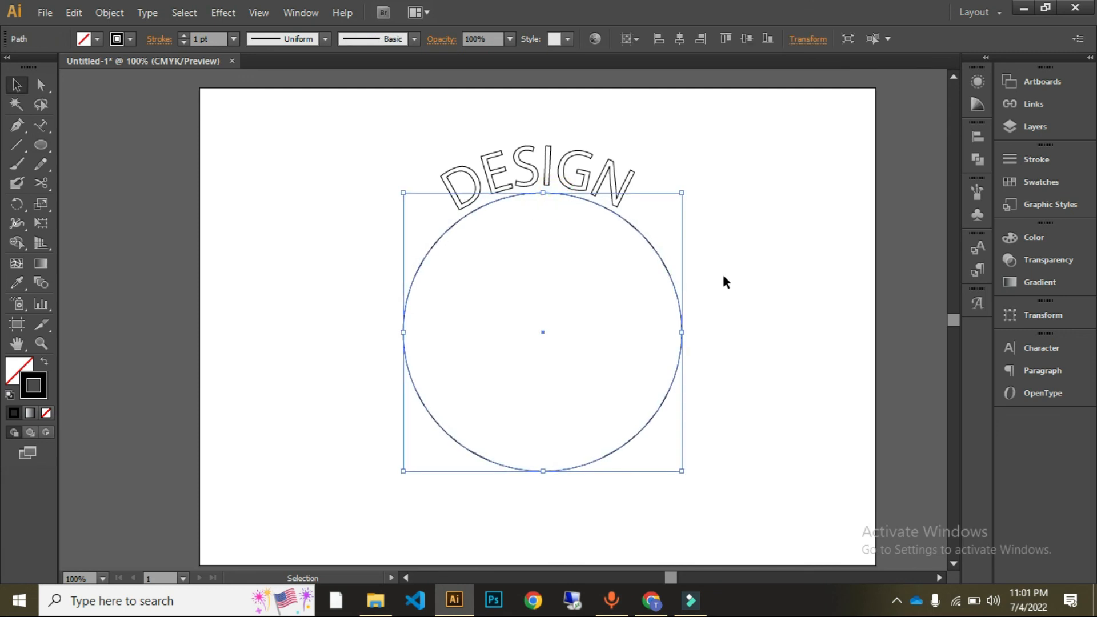
pyautogui.click(723, 278)
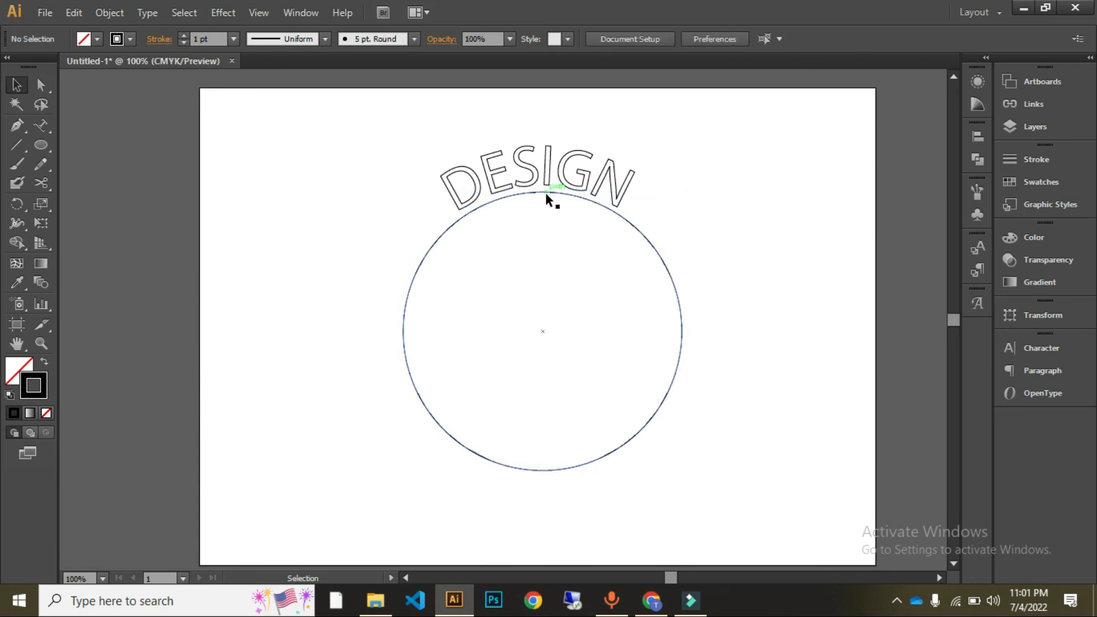
pyautogui.moveTo(545, 196); pyautogui.dragTo(543, 225)
pyautogui.click(537, 261)
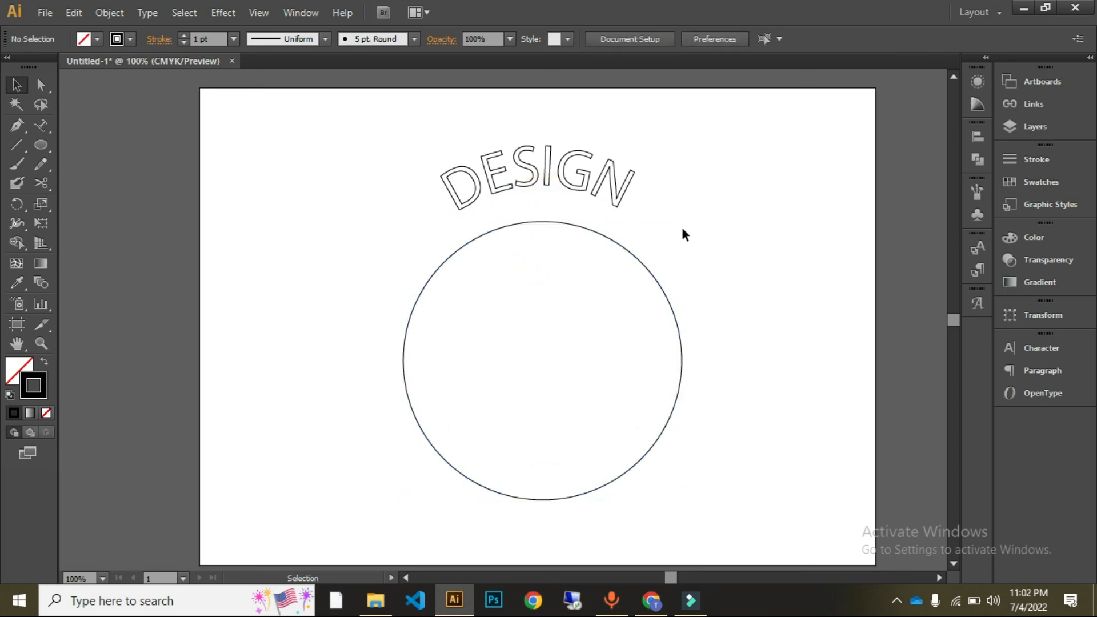
# - Delete the outlined circle and the DESIGN path text, leaving the artboard empty
pyautogui.click(644, 264)
pyautogui.press('Delete')
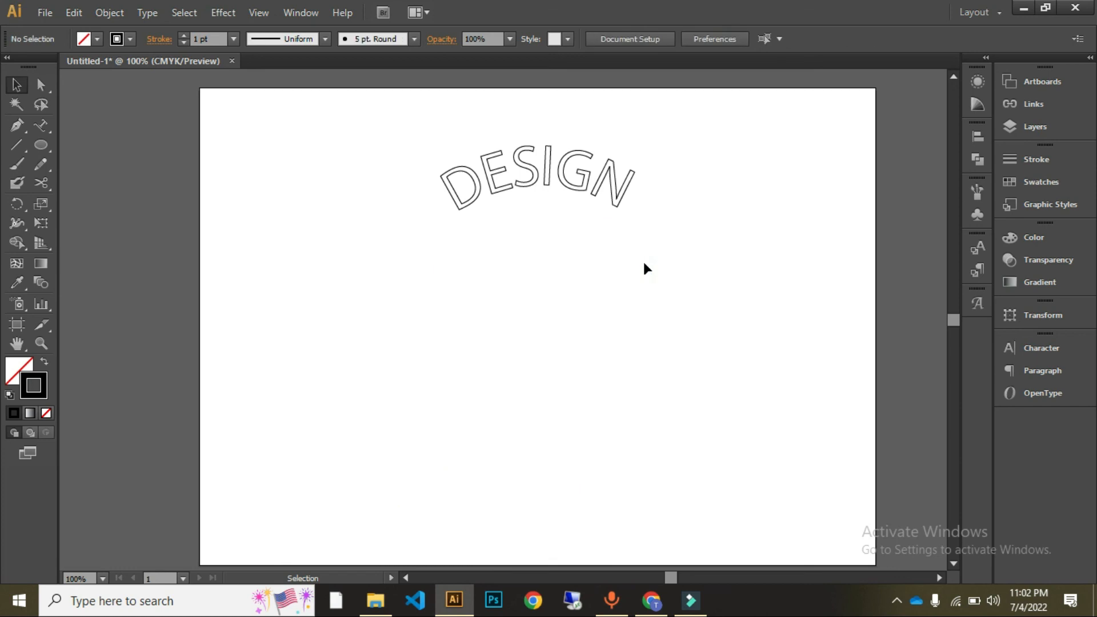
pyautogui.moveTo(594, 168); pyautogui.dragTo(790, 223)
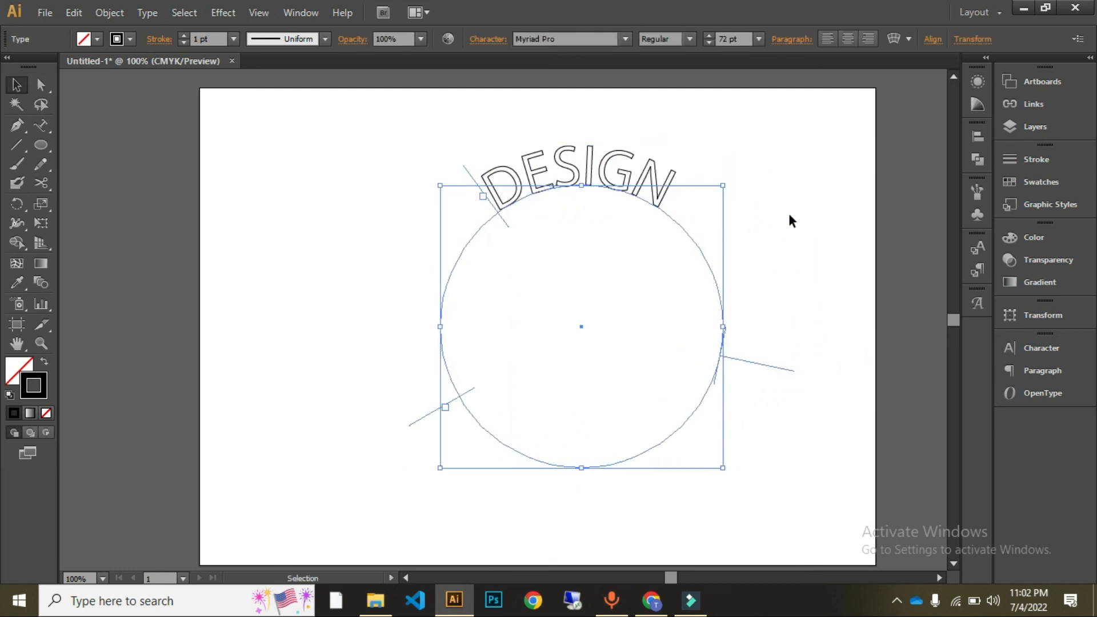
pyautogui.press('Delete')
# - Draw an open zigzag path with five anchor points across the artboard using the Pen tool, and select it
pyautogui.click(40, 125)
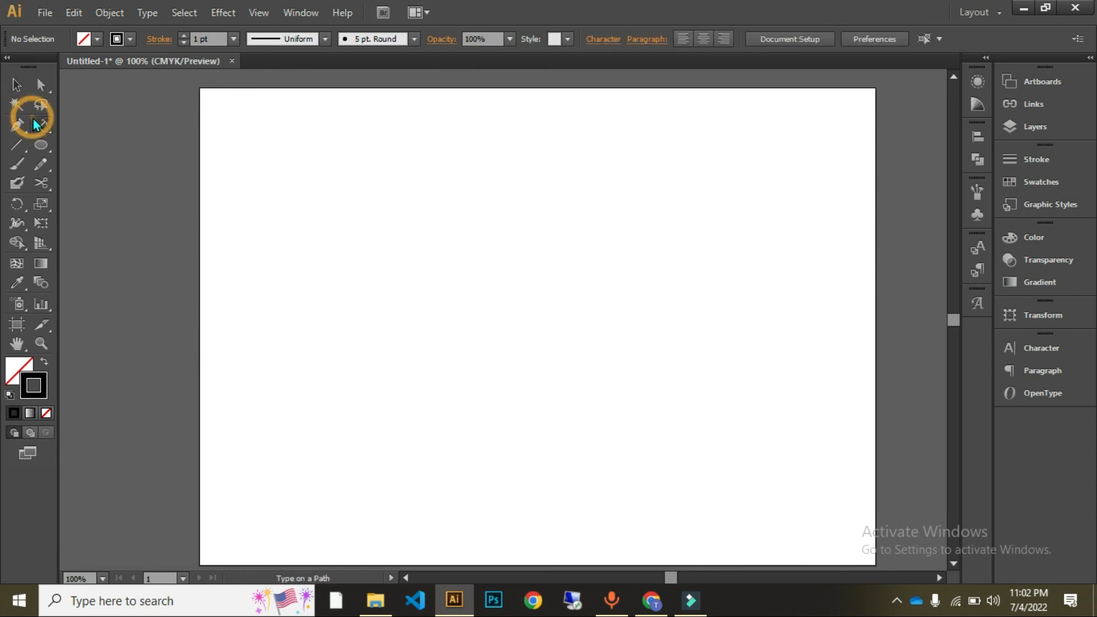
pyautogui.click(17, 126)
pyautogui.click(287, 190)
pyautogui.click(596, 244)
pyautogui.click(405, 428)
pyautogui.click(306, 428)
pyautogui.click(622, 403)
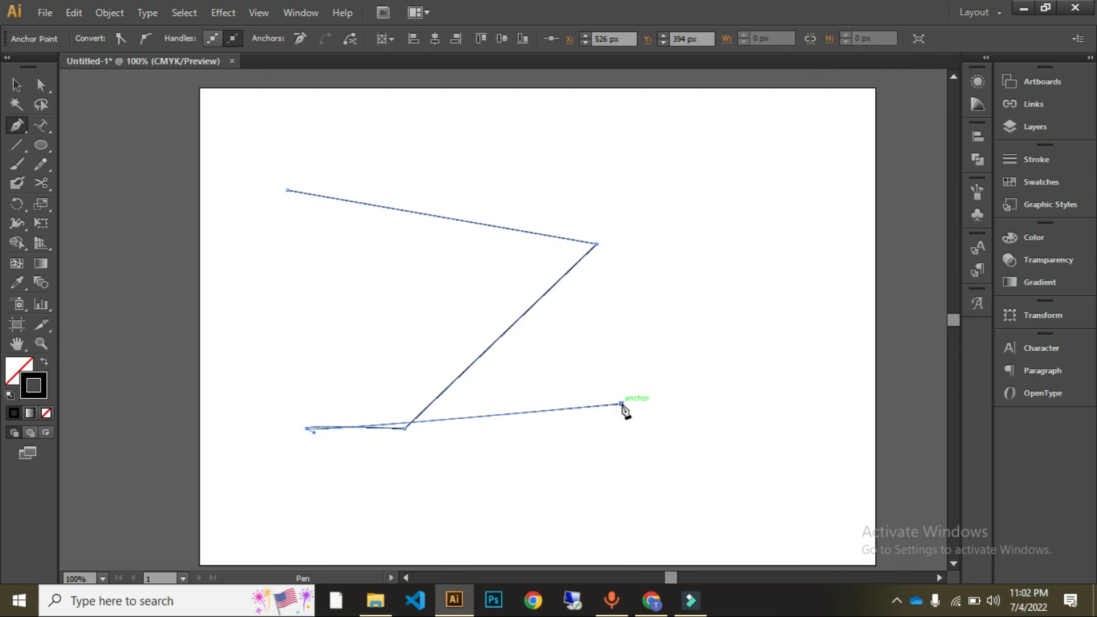
pyautogui.keyDown('ctrl'); pyautogui.click(528, 445); pyautogui.keyUp('ctrl')
pyautogui.click(479, 225)
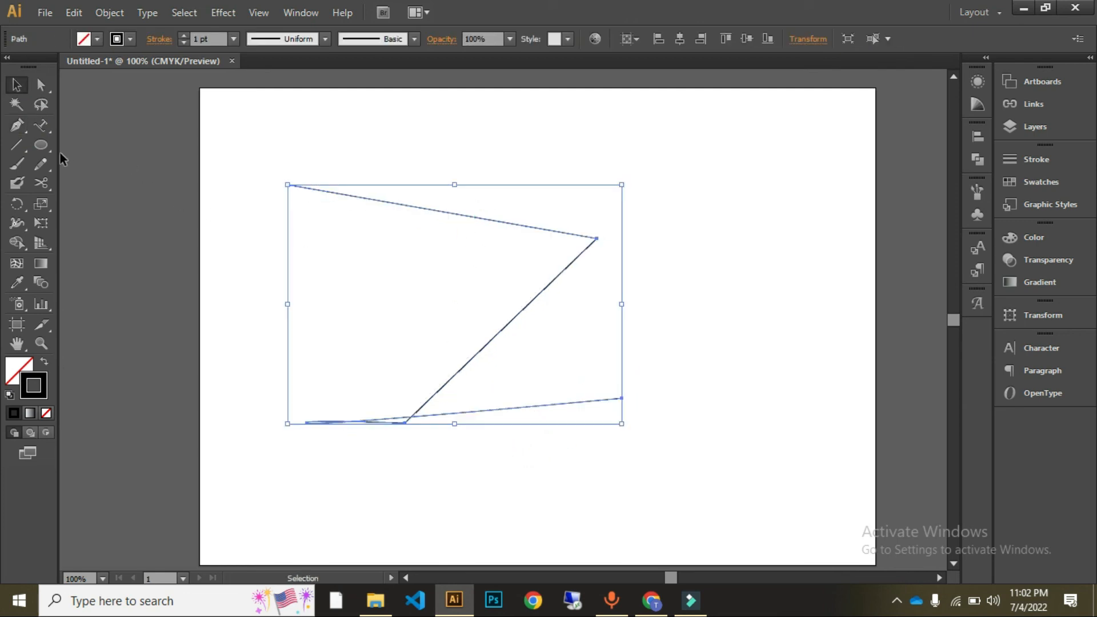
# - Fill the zigzag path with random letters beginning "sdbasjkhdisj" using the Type on a Path tool
pyautogui.click(43, 121)
pyautogui.rightClick(42, 127)
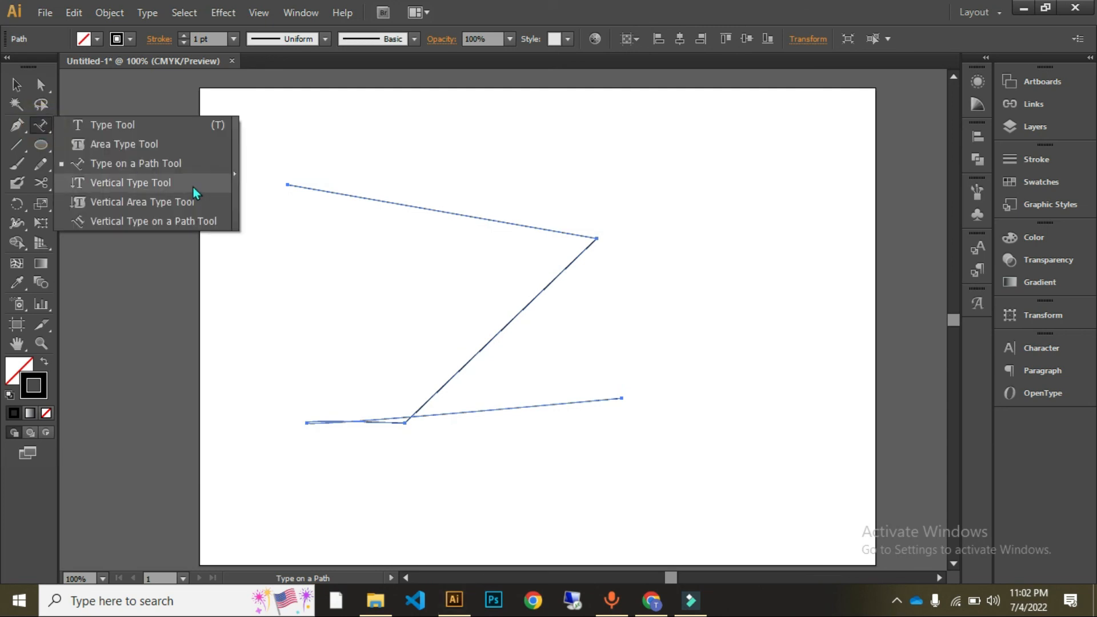
pyautogui.click(200, 170)
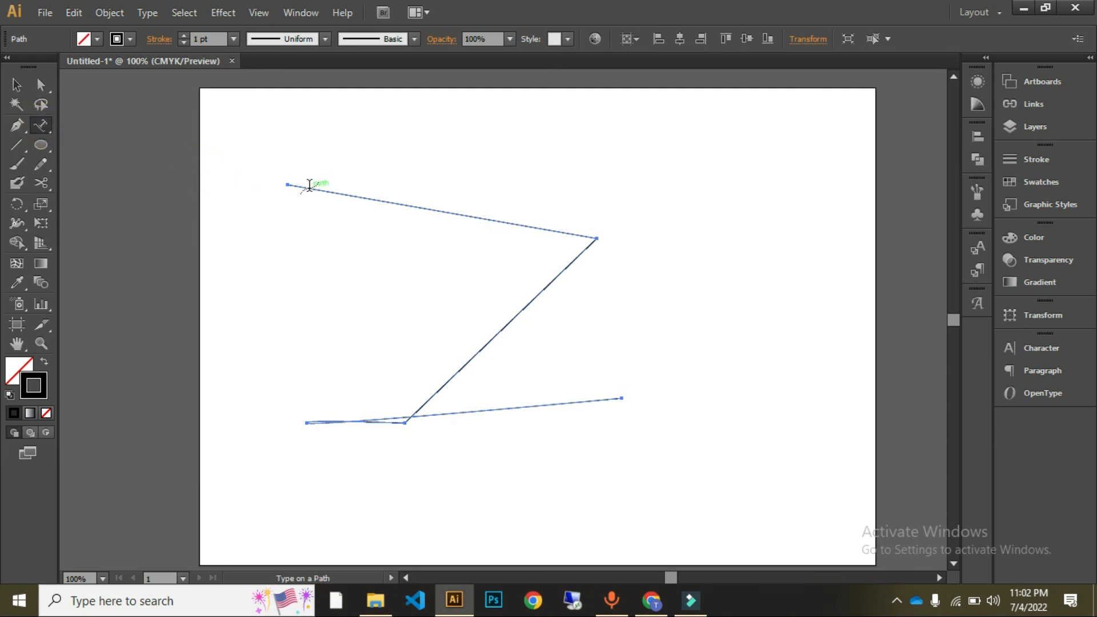
pyautogui.click(298, 186)
pyautogui.write('sdbasjkhdi')
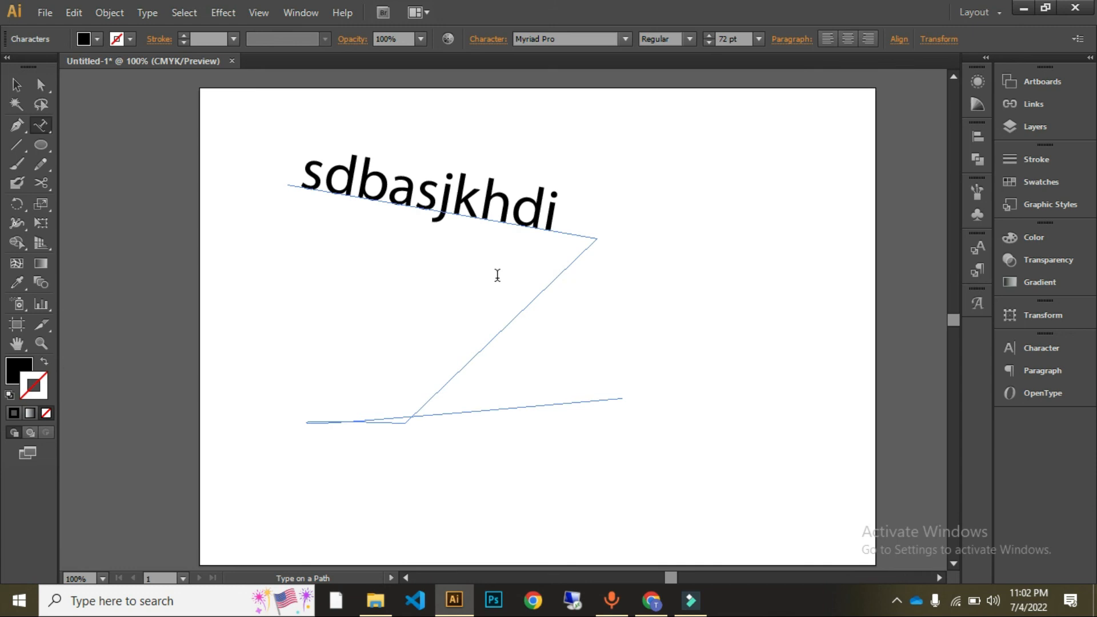
pyautogui.write('sjdisjdsjkldjklsidkliskldjskldjs')
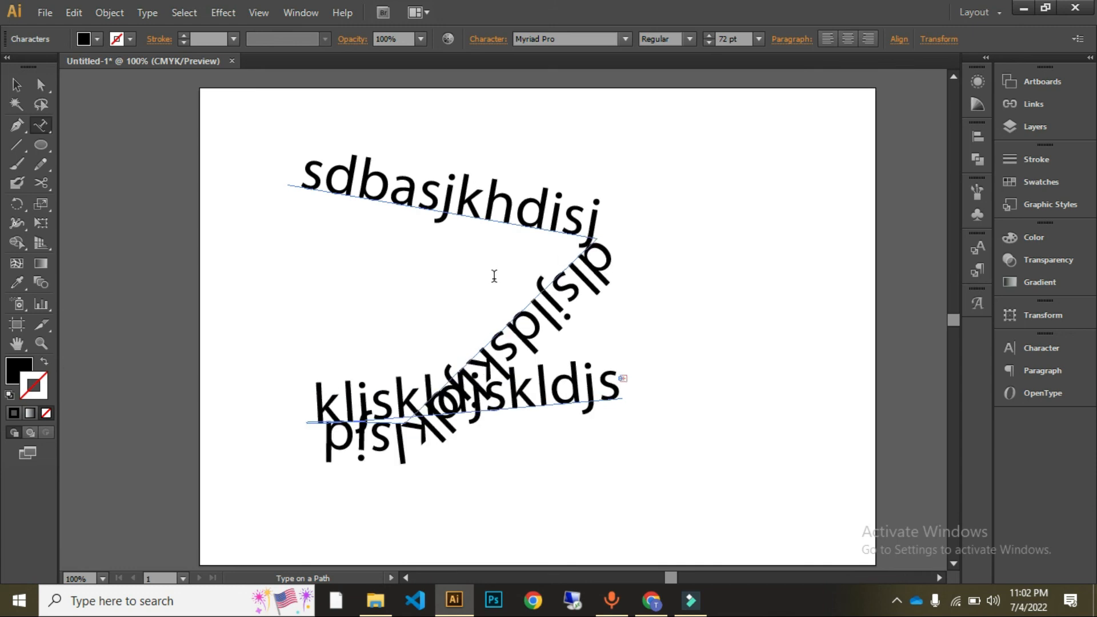
pyautogui.click(16, 84)
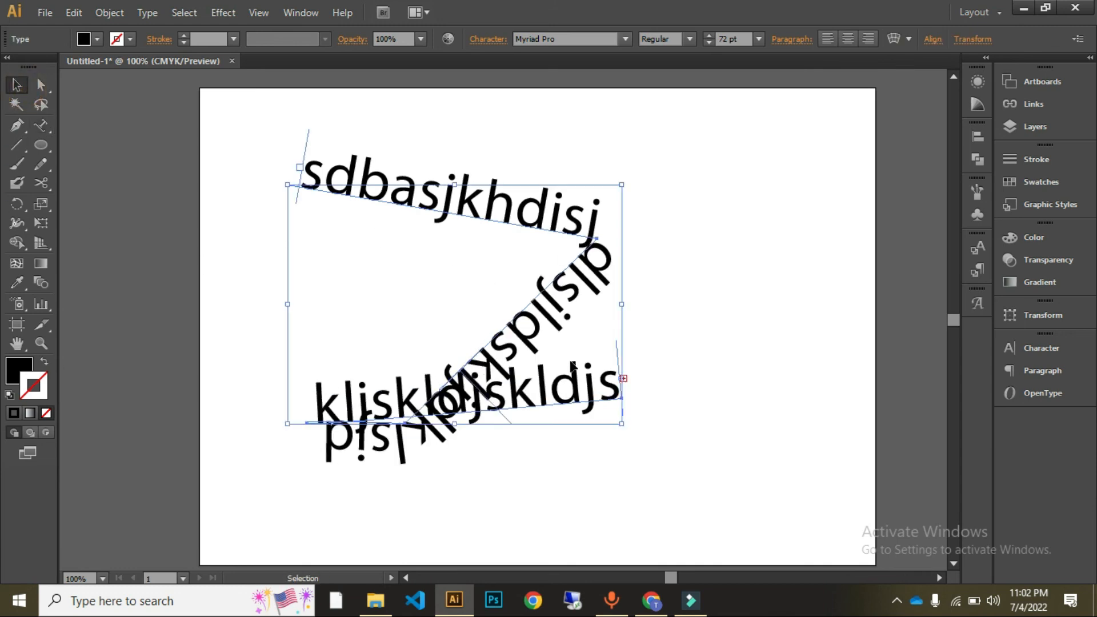
# - Scale up the zigzag path text proportionally and move it up to fit within the artboard
pyautogui.moveTo(621, 424); pyautogui.dragTo(766, 499)
pyautogui.moveTo(636, 325); pyautogui.dragTo(631, 296)
pyautogui.click(799, 219)
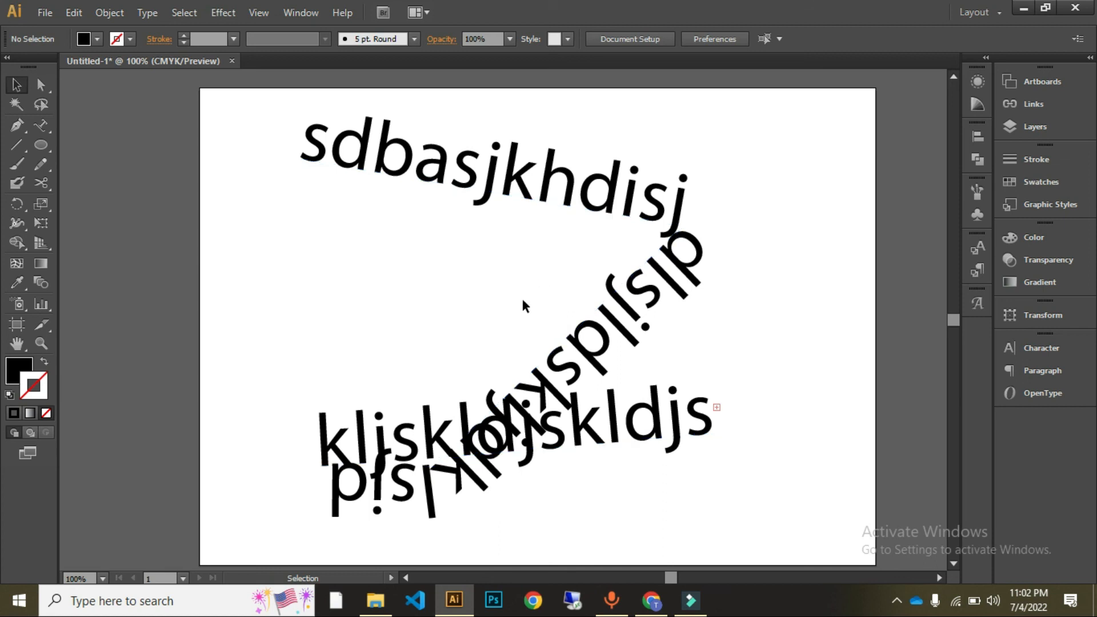
# - Select the zigzag path text and delete it
pyautogui.click(431, 175)
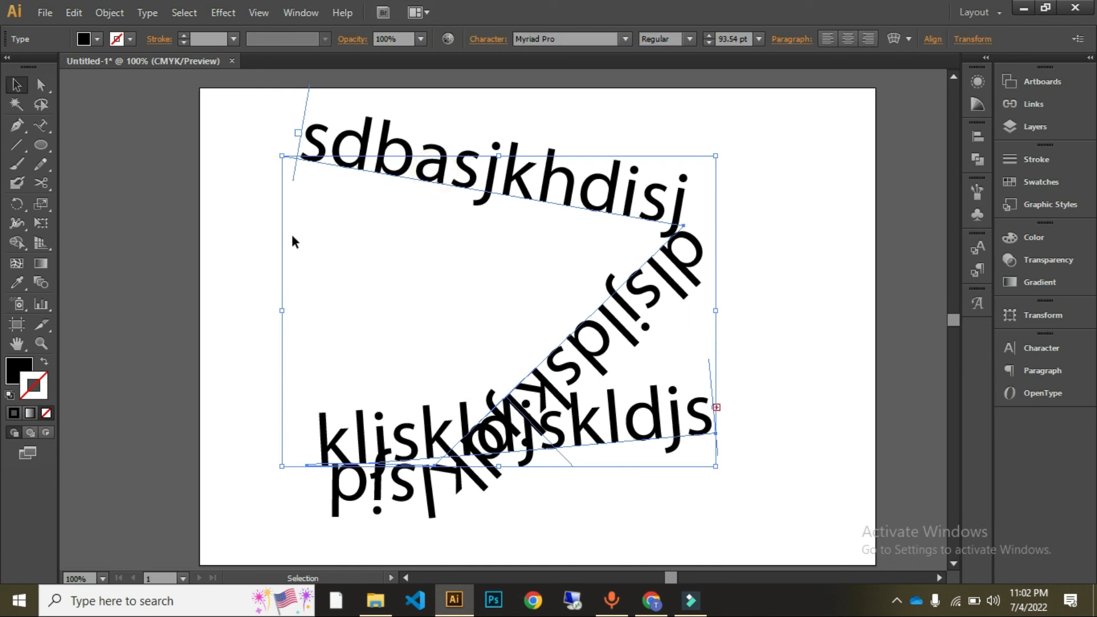
pyautogui.click(259, 222)
pyautogui.click(531, 159)
pyautogui.press('Delete')
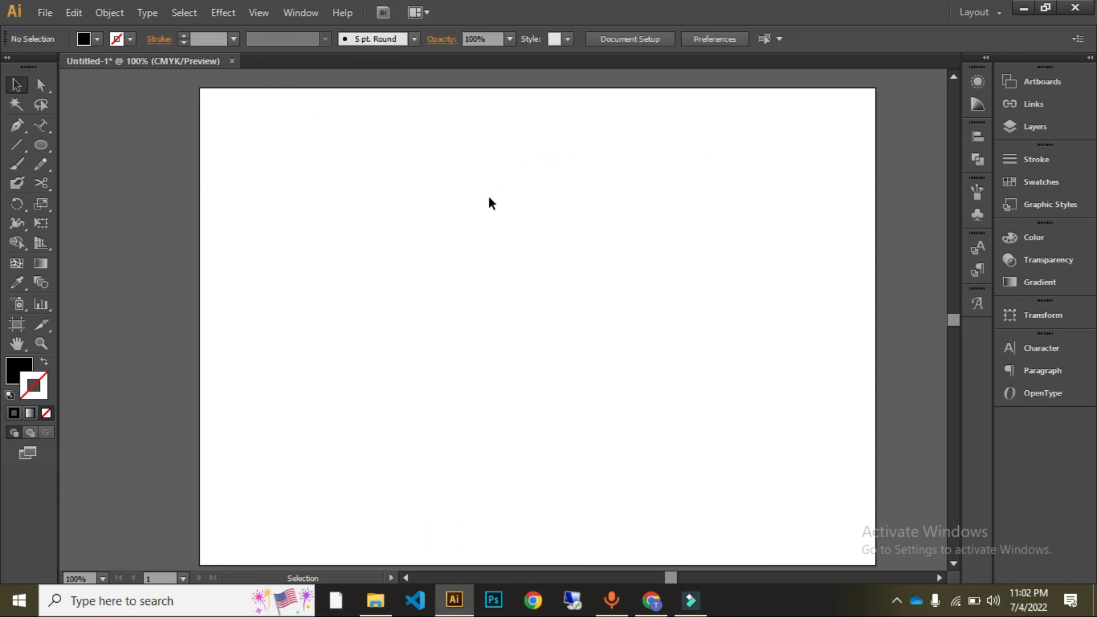
pyautogui.press('space')
pyautogui.moveTo(563, 269); pyautogui.dragTo(562, 264)
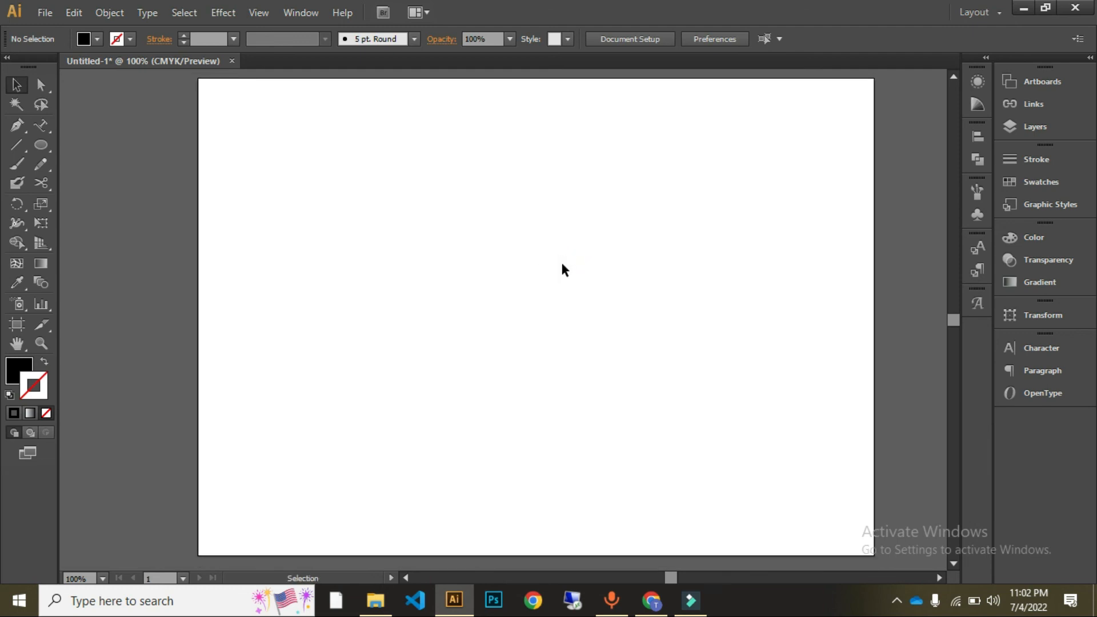